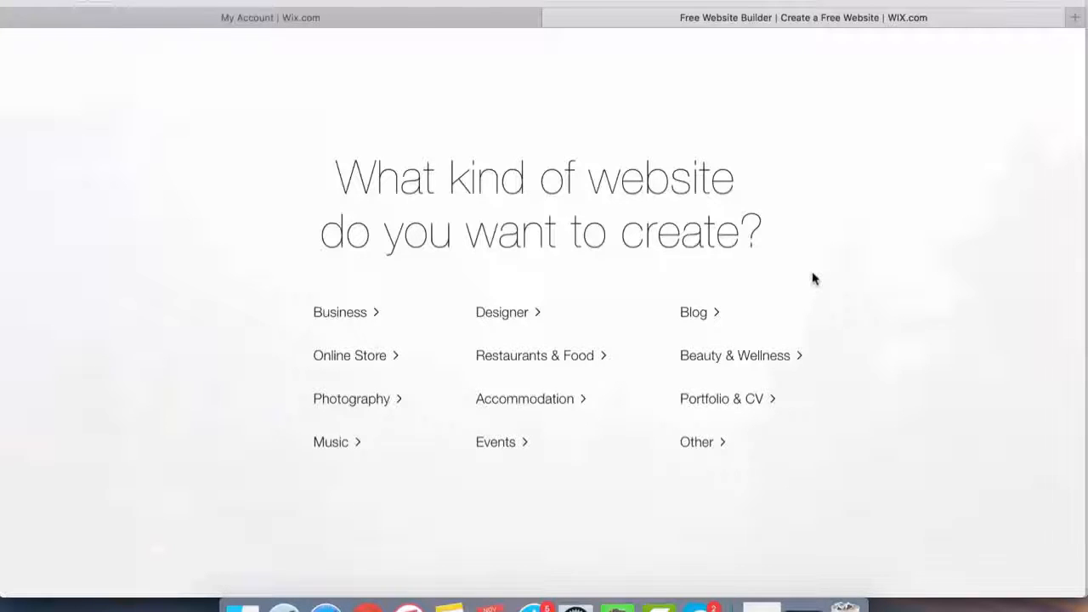
Choose Blog as the kind of website to create and start building it with the Wix Editor
{"action": "left_click", "coordinate": [695, 317]}
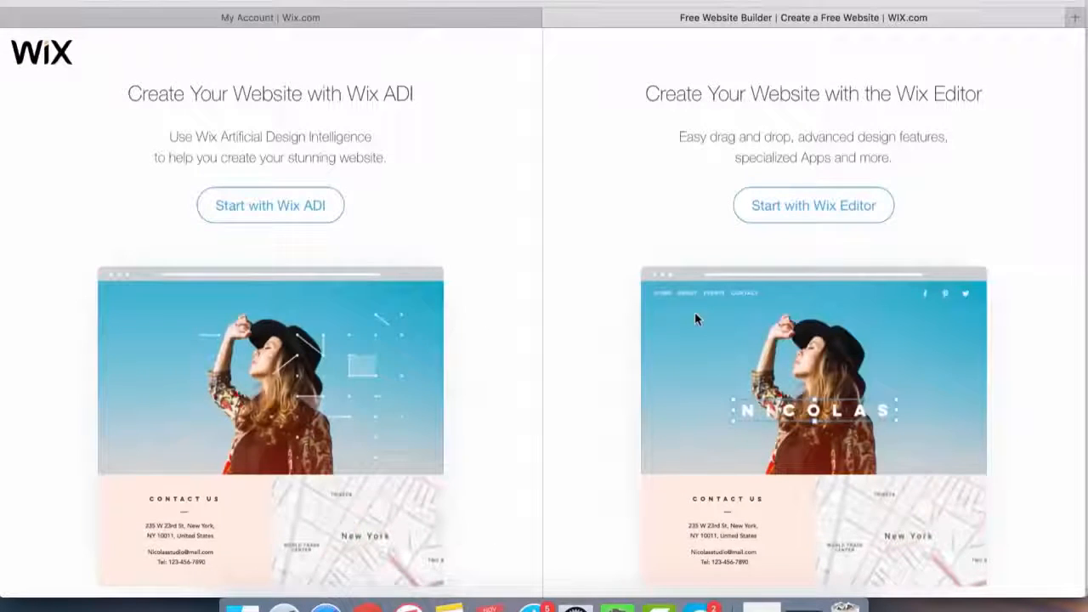
{"action": "left_click", "coordinate": [801, 209]}
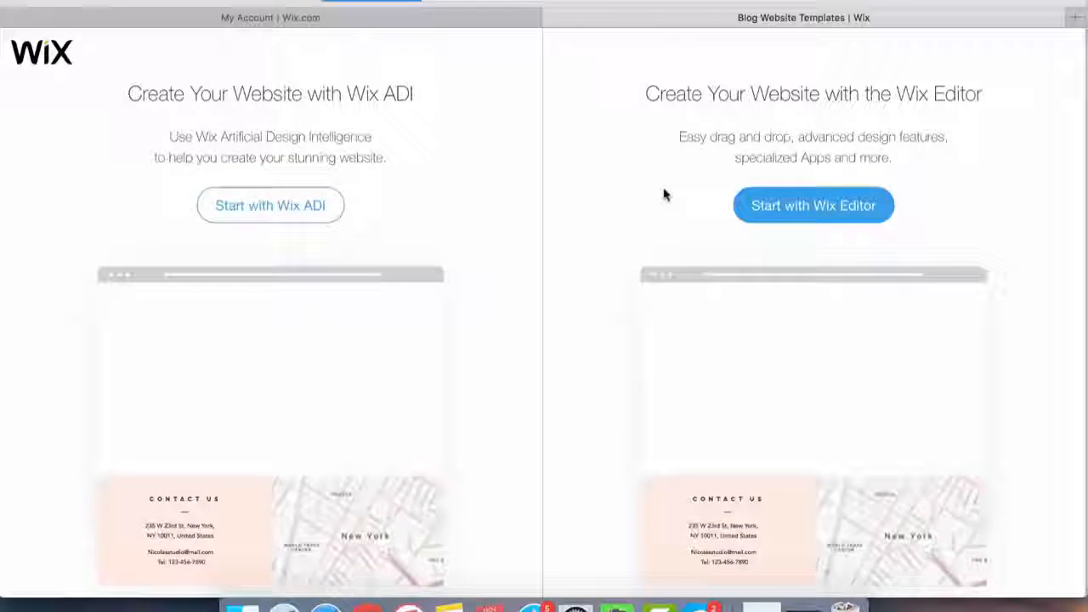
Look through the blog website templates on the first three pages of the template gallery
{"action": "scroll", "coordinate": [298, 400], "scroll_direction": "down", "scroll_amount": 6}
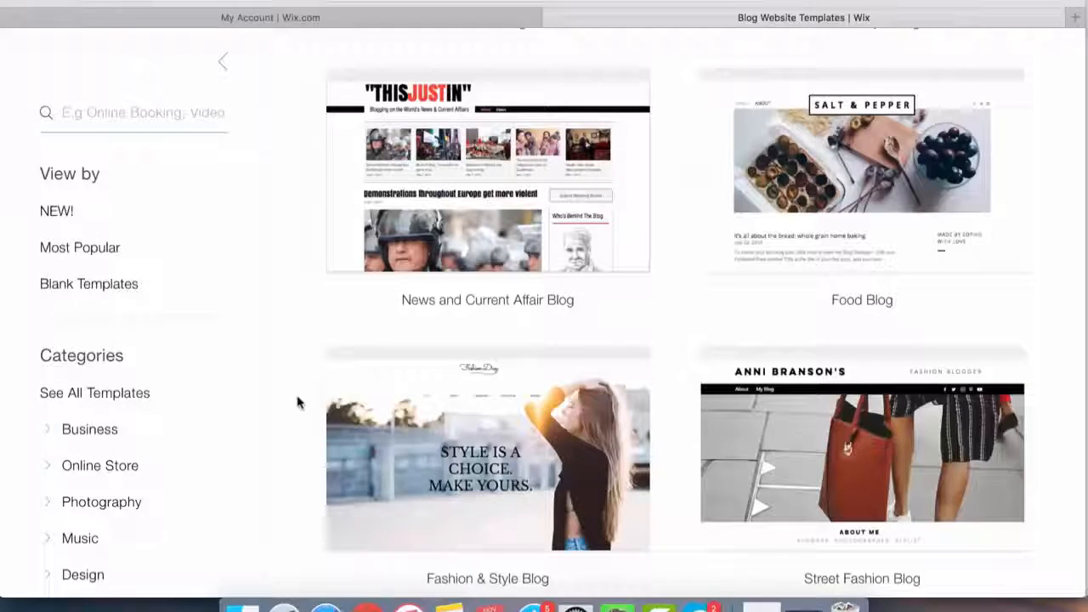
{"action": "scroll", "coordinate": [298, 402], "scroll_direction": "down", "scroll_amount": 4}
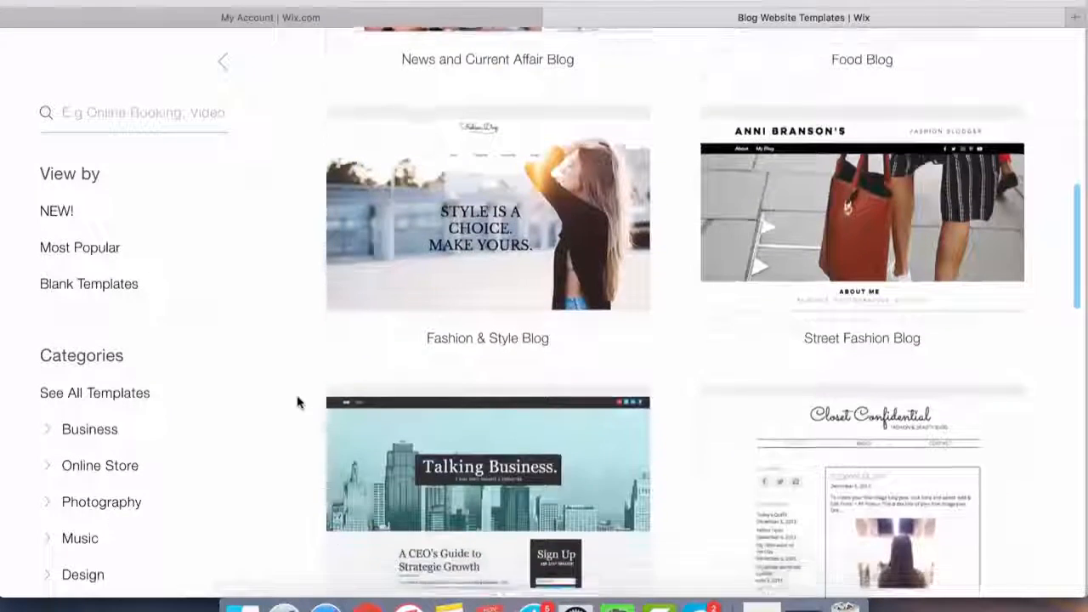
{"action": "scroll", "coordinate": [299, 402], "scroll_direction": "down", "scroll_amount": 3}
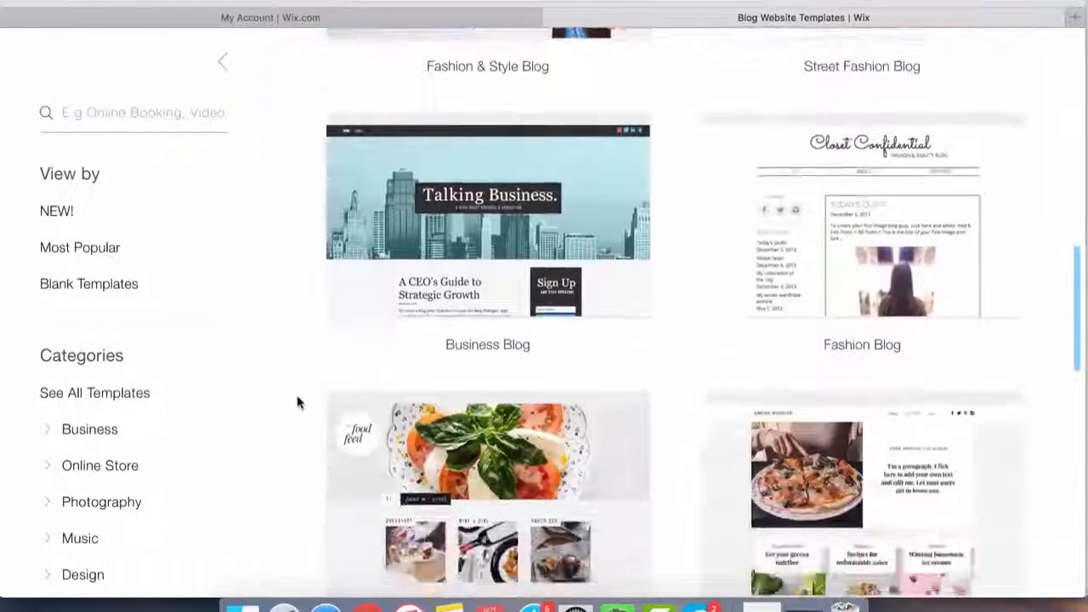
{"action": "scroll", "coordinate": [299, 403], "scroll_direction": "down", "scroll_amount": 3}
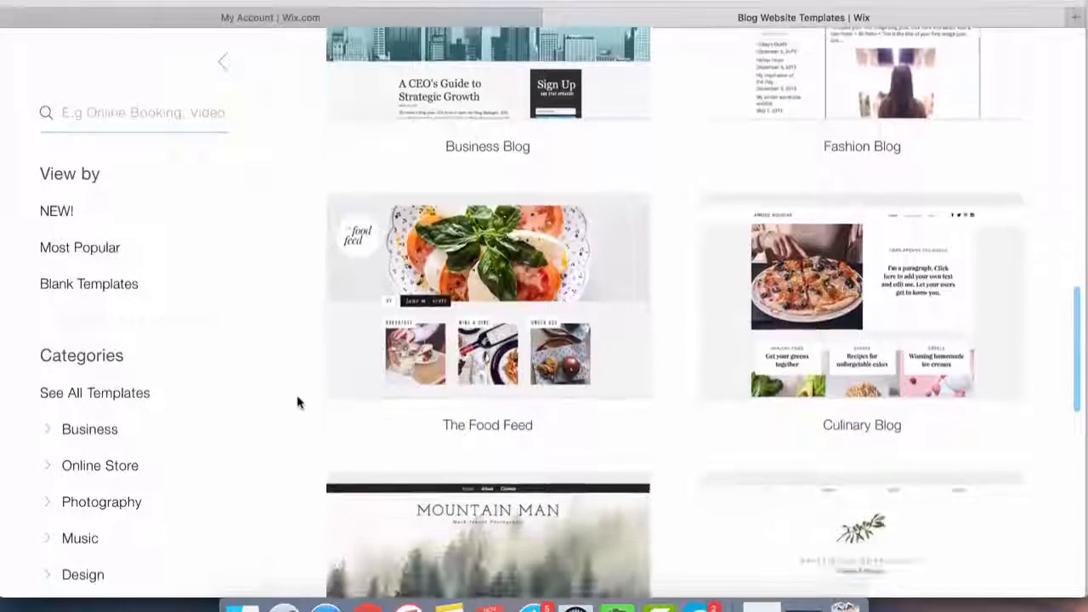
{"action": "scroll", "coordinate": [298, 402], "scroll_direction": "down", "scroll_amount": 4}
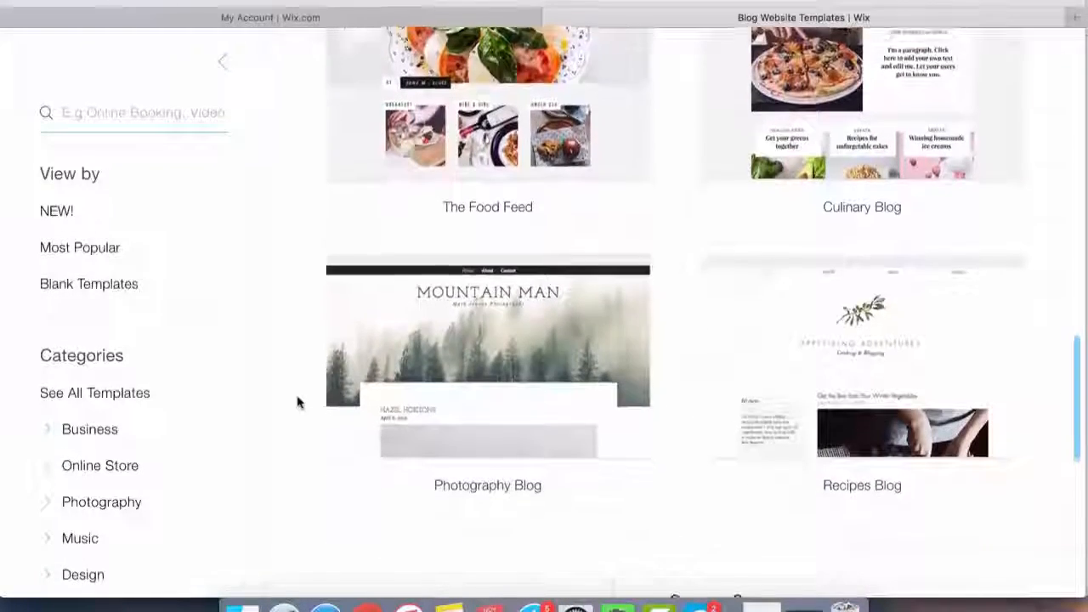
{"action": "scroll", "coordinate": [298, 402], "scroll_direction": "up", "scroll_amount": 4}
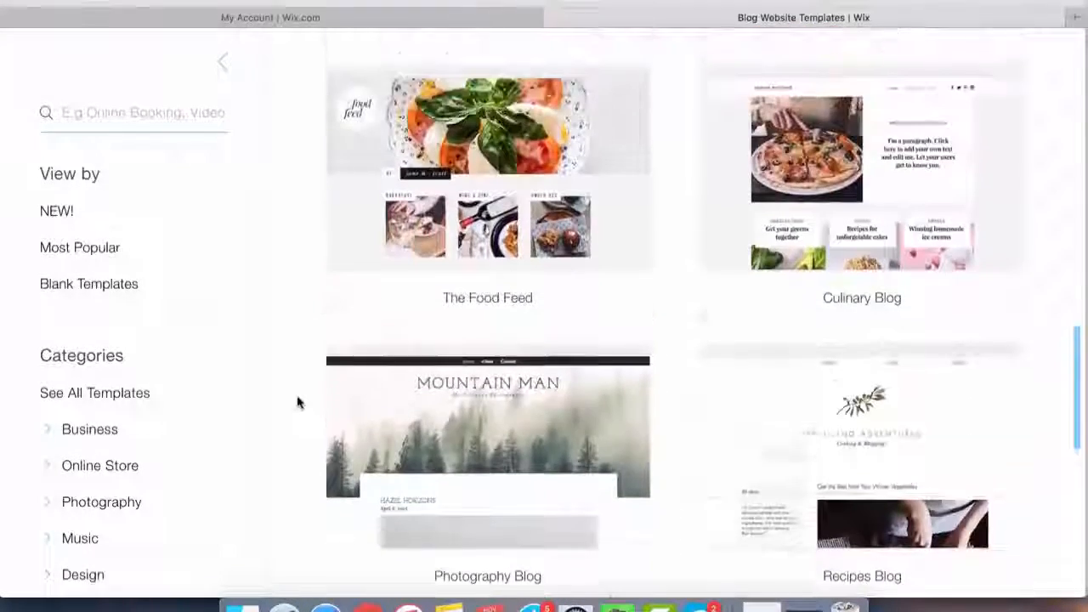
{"action": "scroll", "coordinate": [298, 402], "scroll_direction": "down", "scroll_amount": 5}
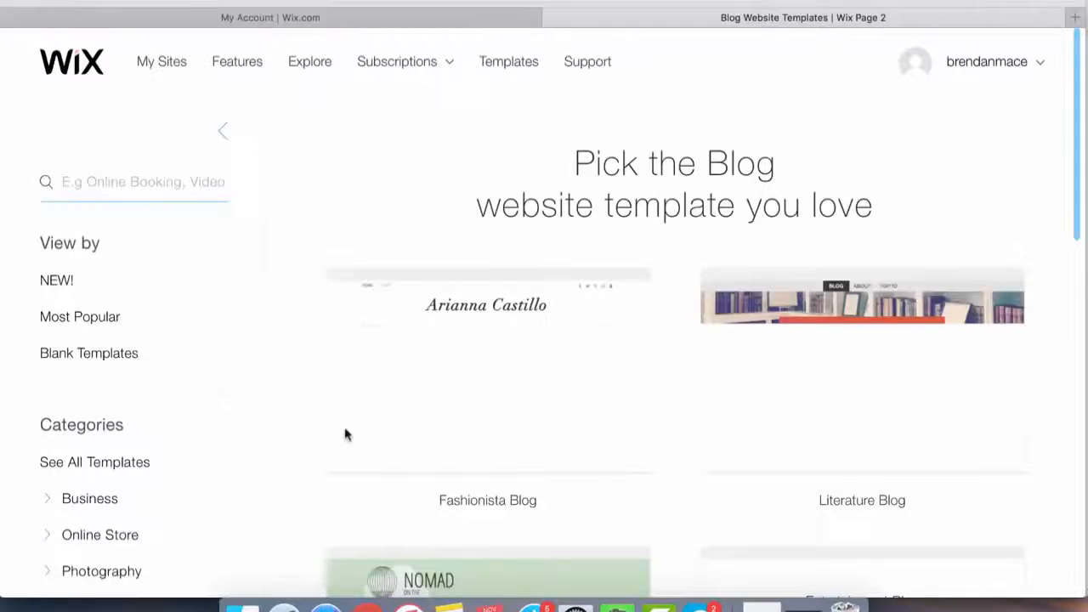
{"action": "scroll", "coordinate": [311, 478], "scroll_direction": "down", "scroll_amount": 3}
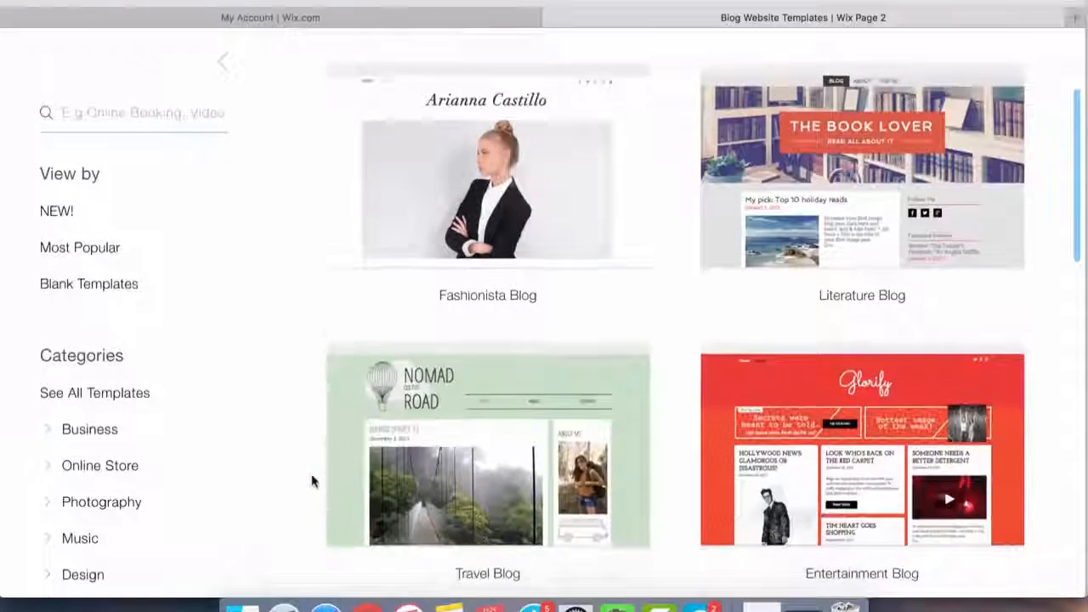
{"action": "scroll", "coordinate": [311, 481], "scroll_direction": "down", "scroll_amount": 2}
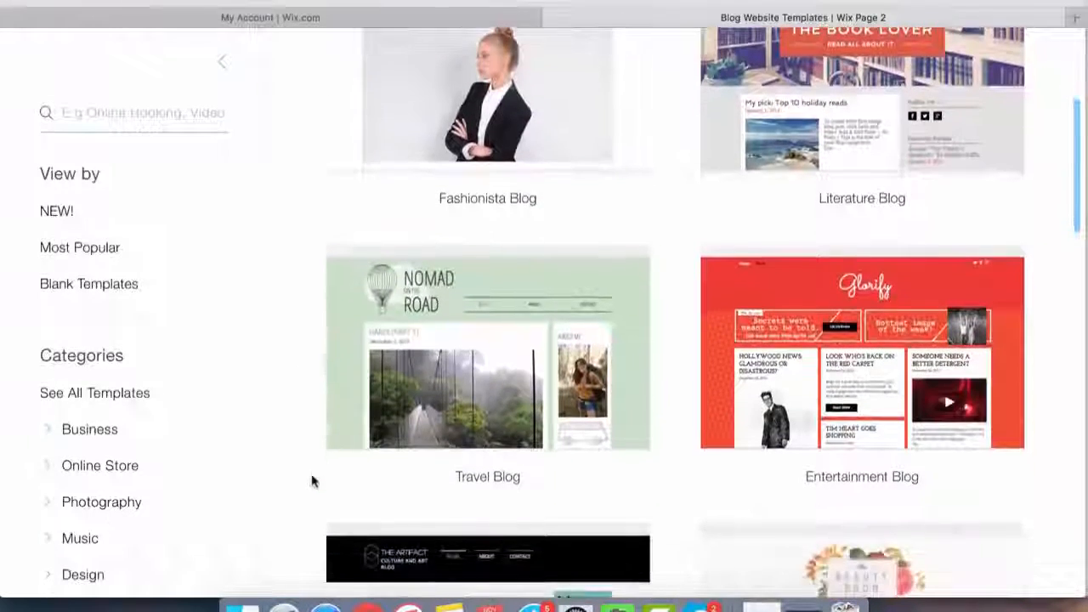
{"action": "scroll", "coordinate": [311, 481], "scroll_direction": "down", "scroll_amount": 6}
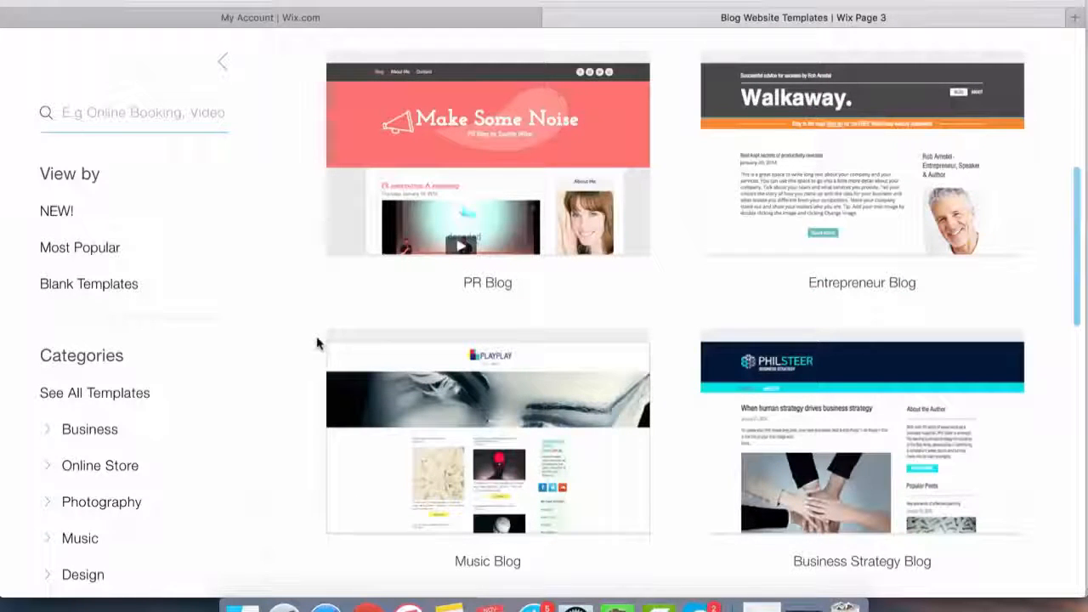
{"action": "scroll", "coordinate": [317, 342], "scroll_direction": "down", "scroll_amount": 2}
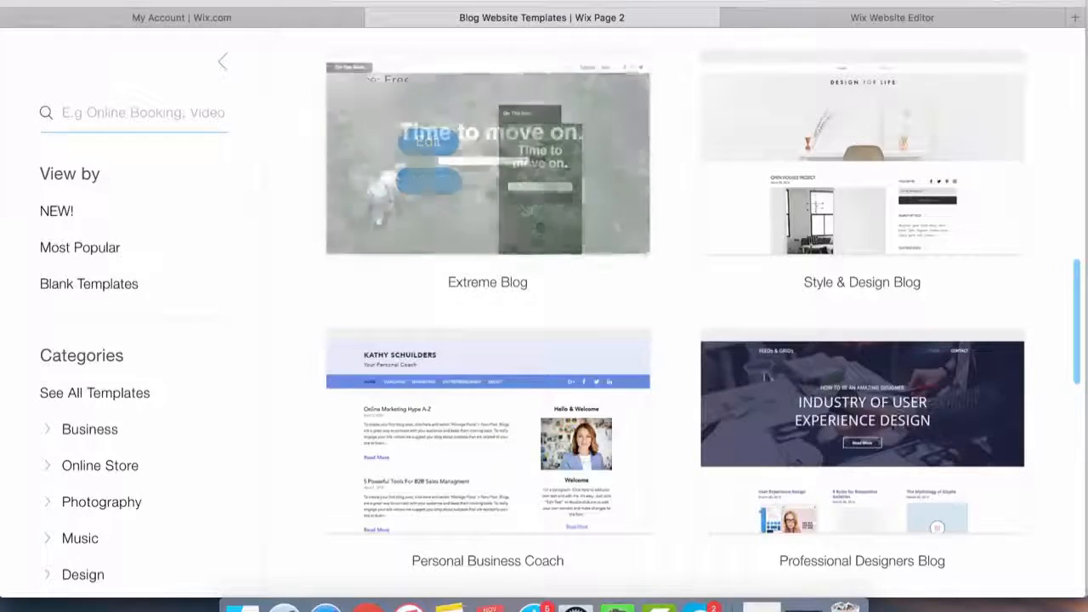
Review the second page of blog templates again and look over the list of template categories
{"action": "mouse_move", "coordinate": [704, 341]}
{"action": "scroll", "coordinate": [700, 316], "scroll_direction": "down", "scroll_amount": 3}
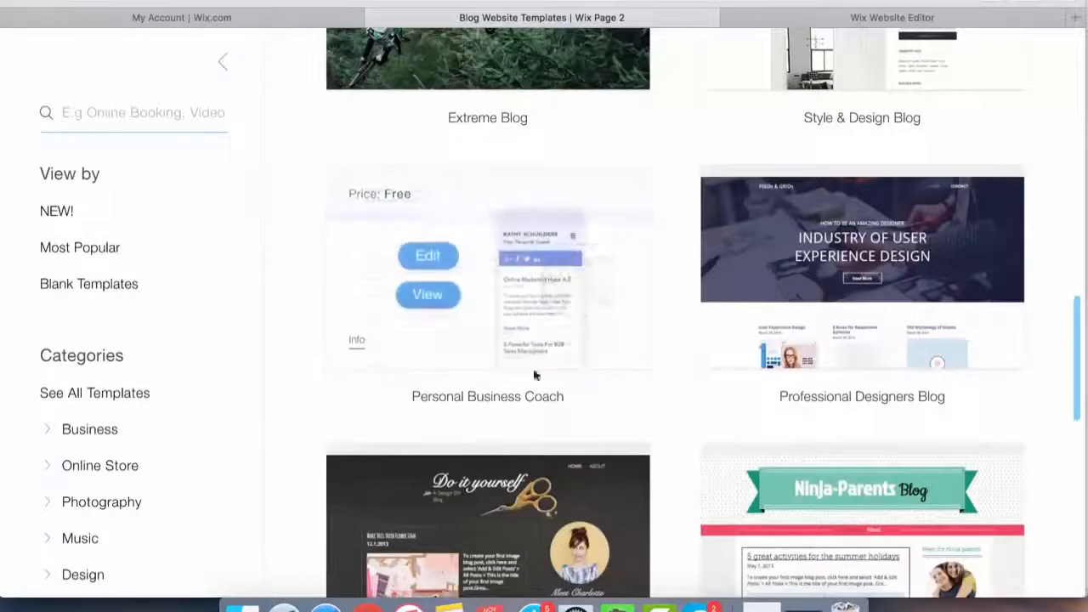
{"action": "scroll", "coordinate": [662, 435], "scroll_direction": "down", "scroll_amount": 2}
{"action": "scroll", "coordinate": [660, 433], "scroll_direction": "up", "scroll_amount": 7}
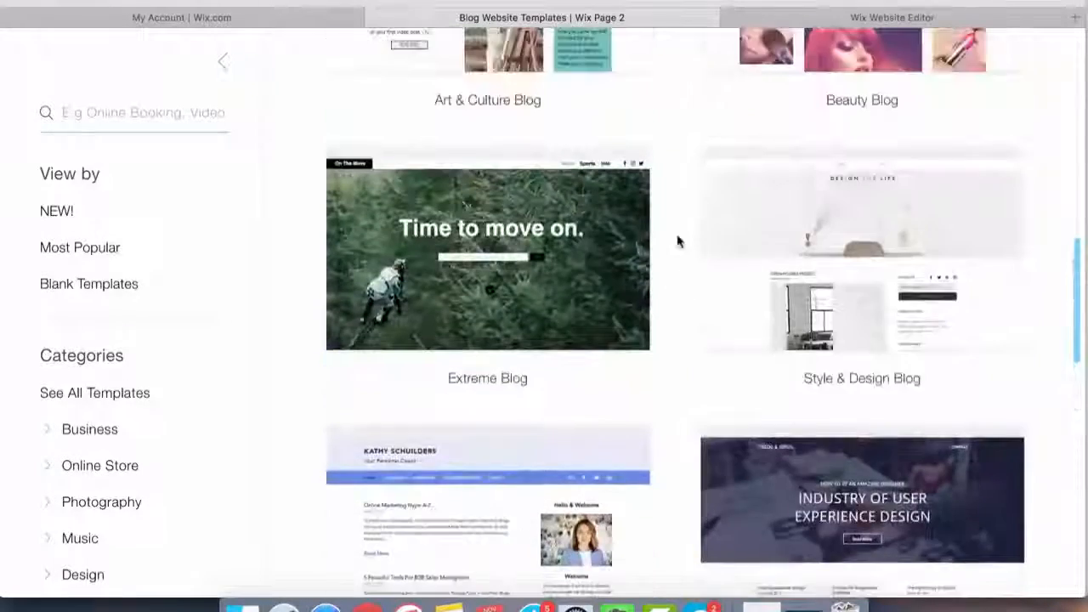
{"action": "scroll", "coordinate": [678, 242], "scroll_direction": "up", "scroll_amount": 7}
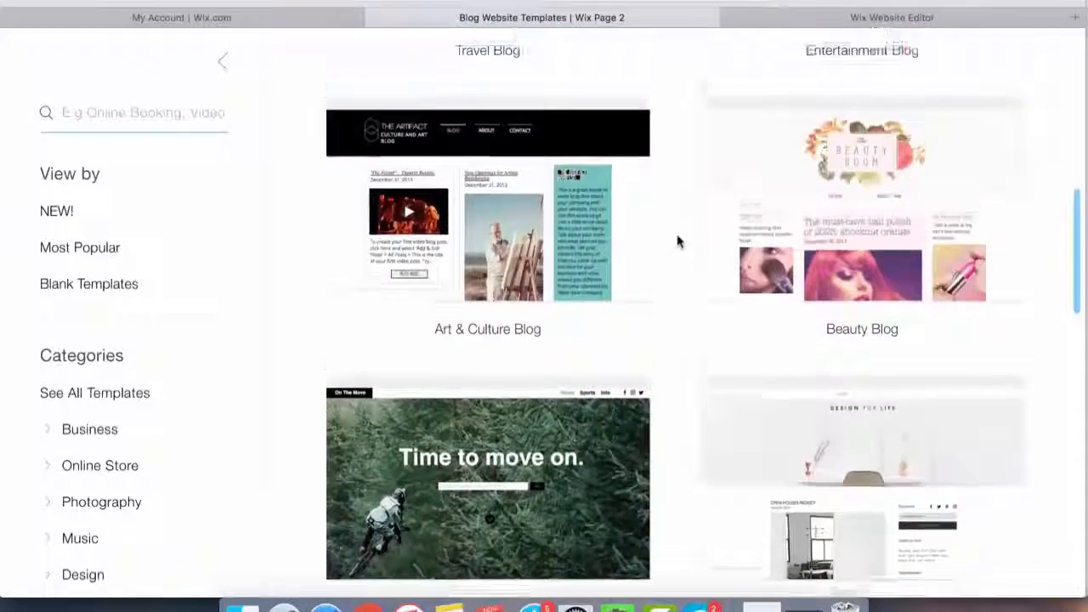
{"action": "scroll", "coordinate": [677, 242], "scroll_direction": "up", "scroll_amount": 6}
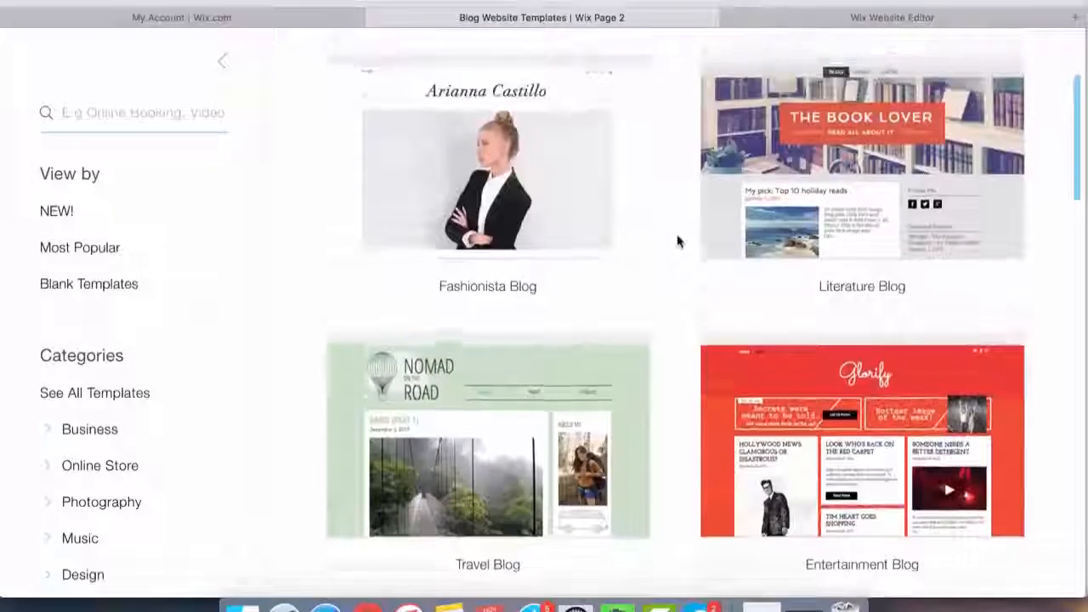
{"action": "scroll", "coordinate": [678, 241], "scroll_direction": "up", "scroll_amount": 2}
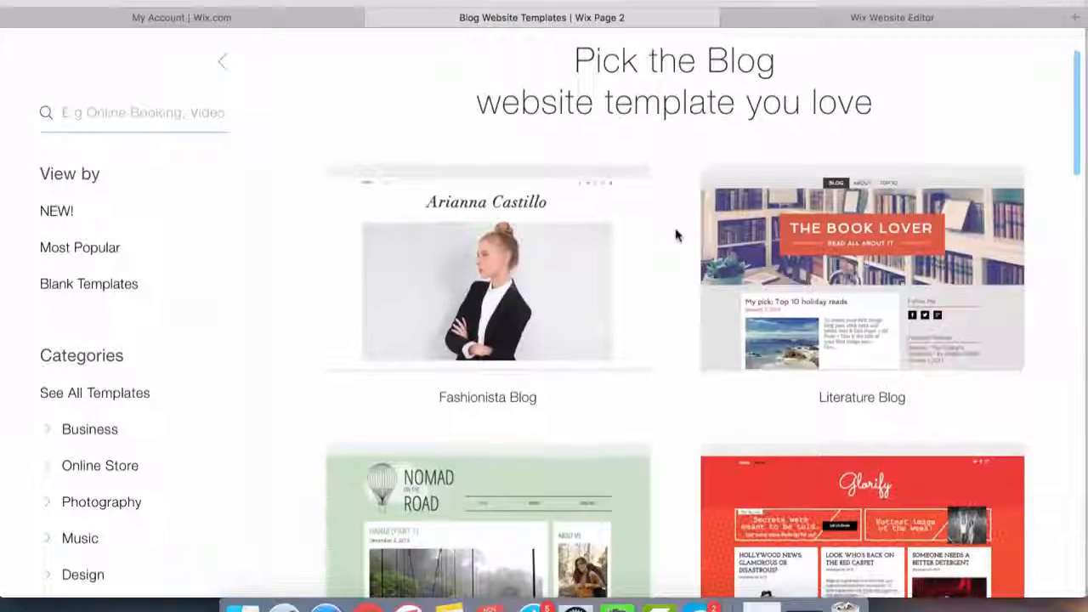
{"action": "scroll", "coordinate": [675, 238], "scroll_direction": "down", "scroll_amount": 2}
{"action": "scroll", "coordinate": [139, 505], "scroll_direction": "down", "scroll_amount": 3}
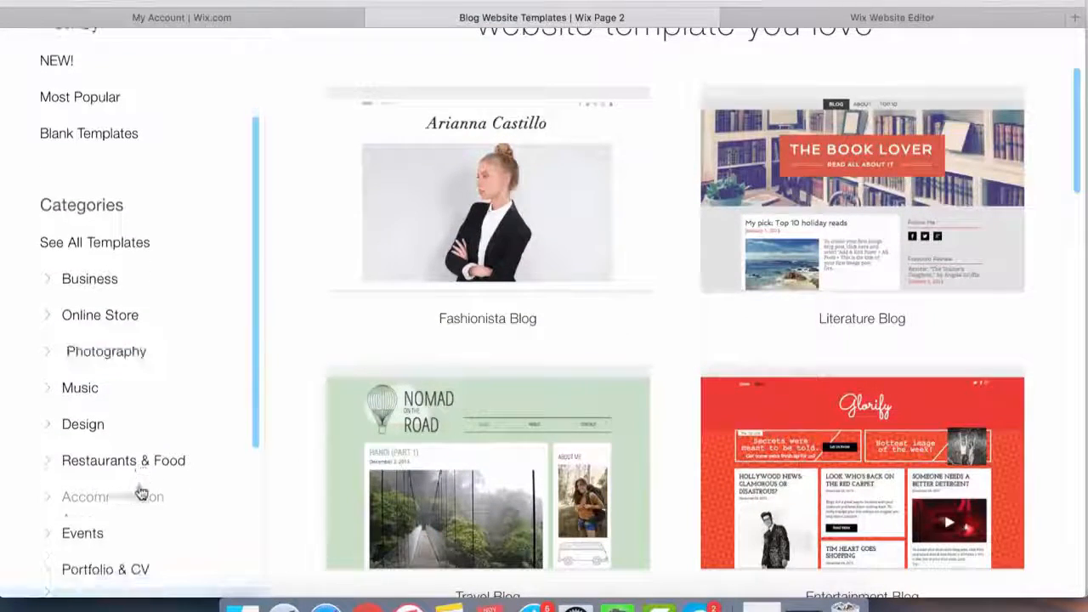
{"action": "scroll", "coordinate": [154, 368], "scroll_direction": "down", "scroll_amount": 2}
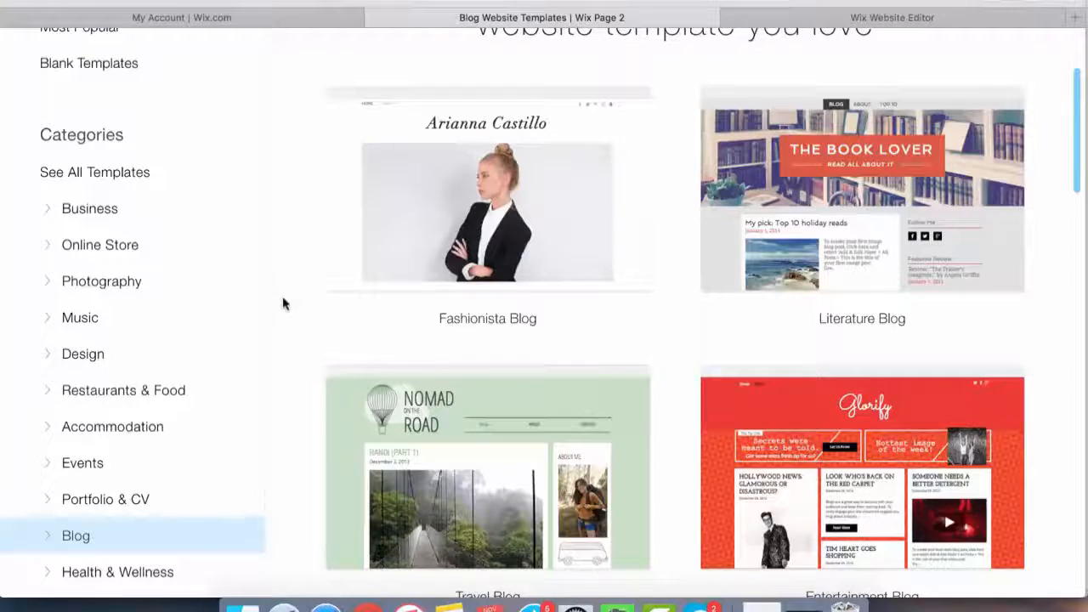
In the Wix Website Editor tab, set the header title "THE BOOK LOVER" to 43 px, bold and italic
{"action": "mouse_move", "coordinate": [634, 289]}
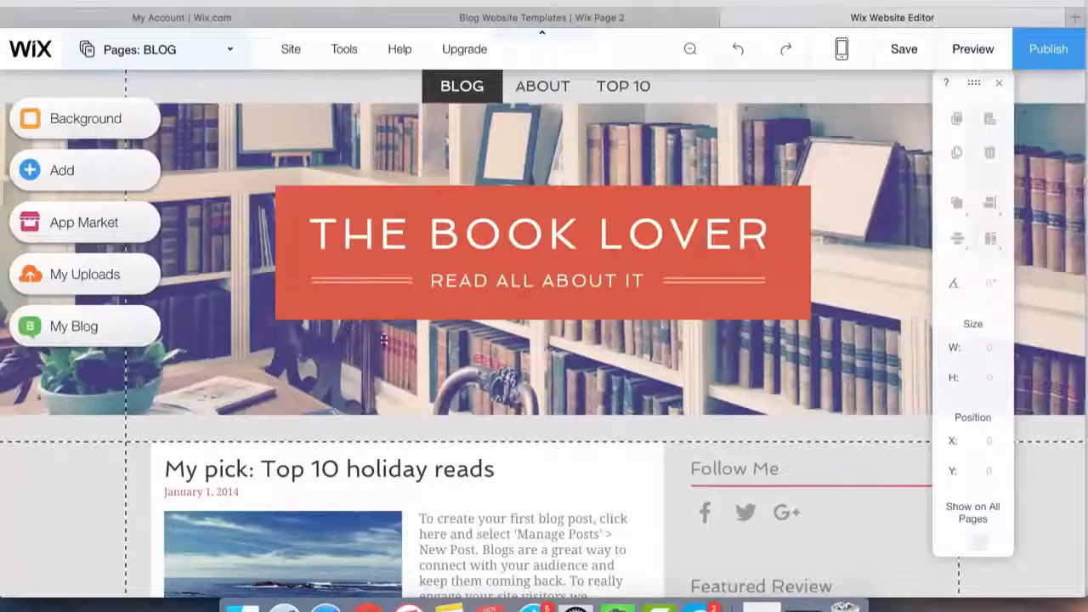
{"action": "scroll", "coordinate": [427, 396], "scroll_direction": "down", "scroll_amount": 5}
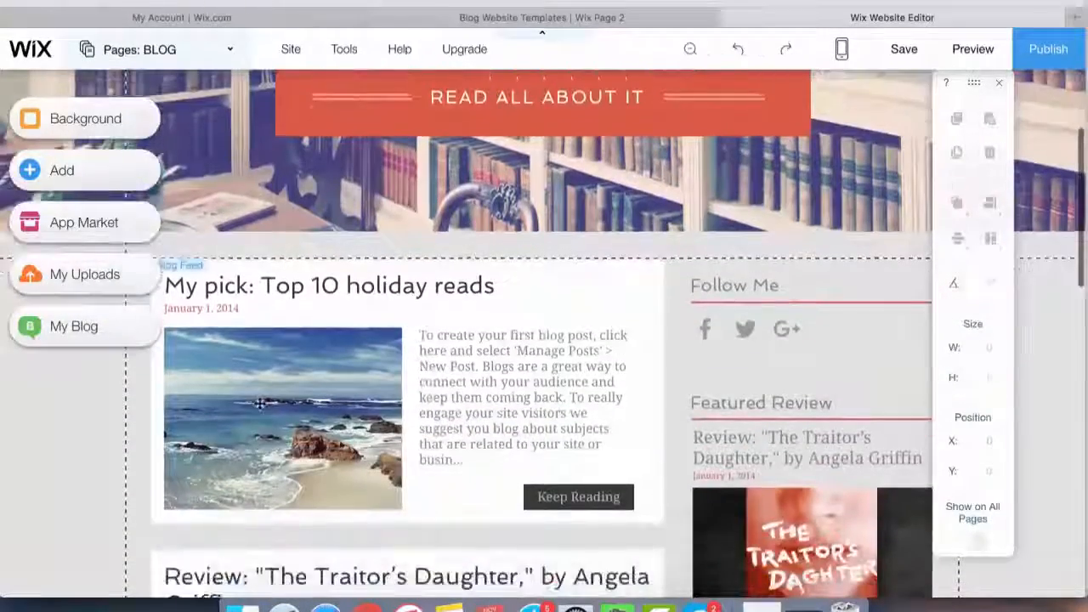
{"action": "scroll", "coordinate": [340, 260], "scroll_direction": "up", "scroll_amount": 5}
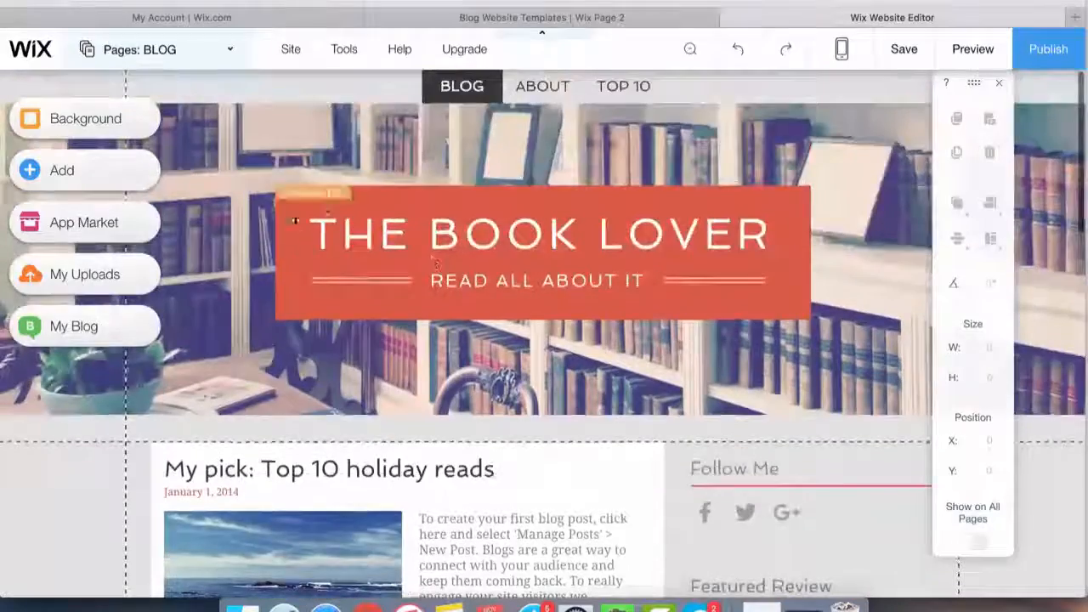
{"action": "left_click", "coordinate": [485, 233]}
{"action": "double_click", "coordinate": [484, 234]}
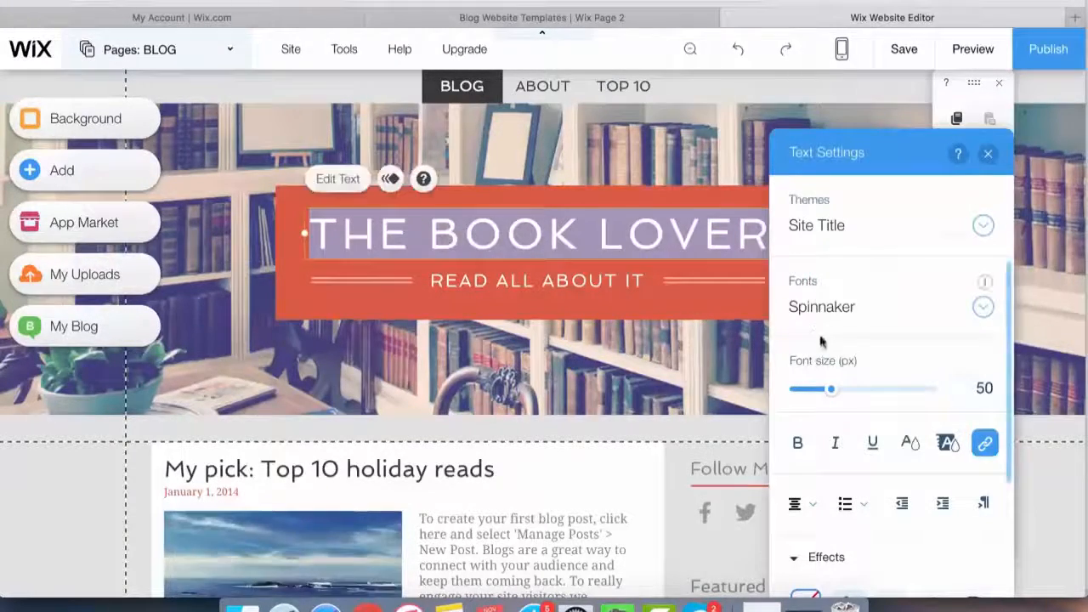
{"action": "left_click_drag", "start_coordinate": [833, 389], "coordinate": [821, 391]}
{"action": "left_click", "coordinate": [796, 444]}
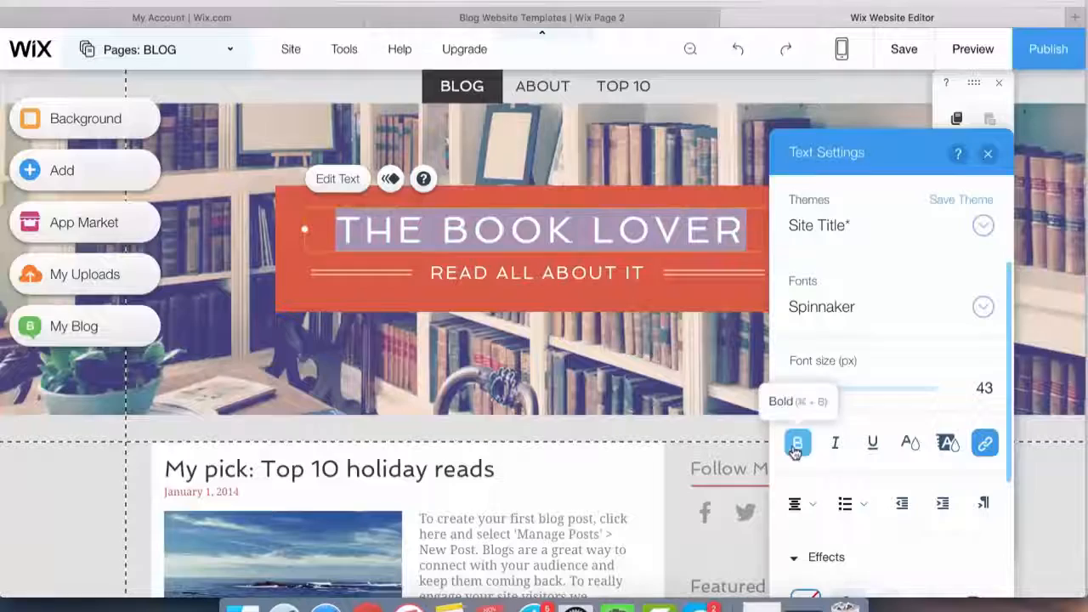
{"action": "left_click", "coordinate": [837, 446]}
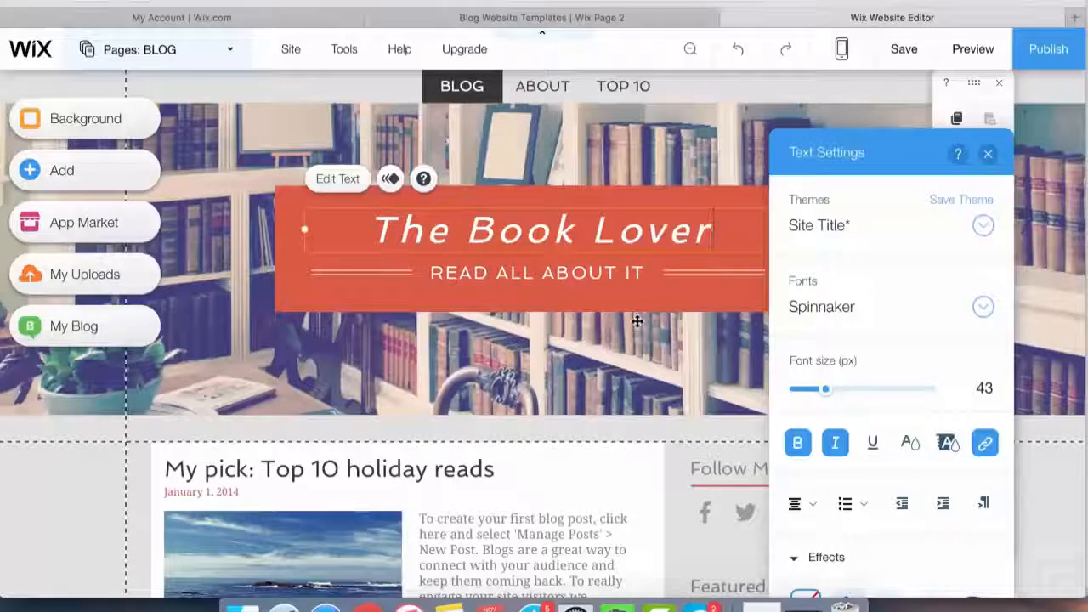
Replace the header title's text with "Travelling to Thailand"
{"action": "key", "text": "BackSpace"}
{"action": "key", "text": "BackSpace"}
{"action": "key", "text": "BackSpace"}
{"action": "key", "text": "BackSpace"}
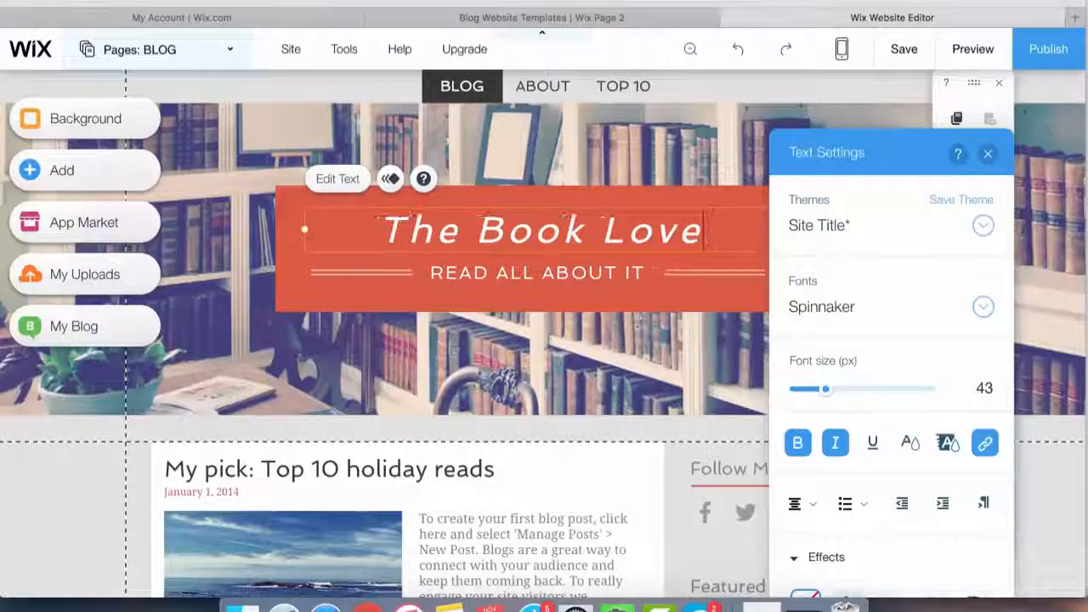
{"action": "key", "text": "BackSpace"}
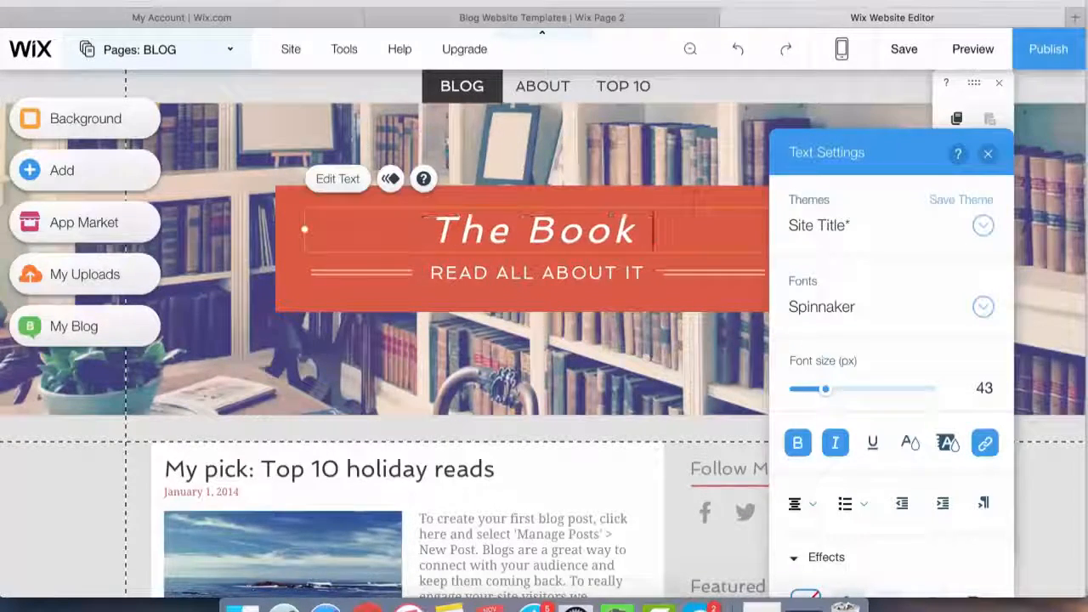
{"action": "key", "text": "BackSpace"}
{"action": "key", "text": "BackSpace"}
{"action": "key", "text": "BackSpace"}
{"action": "key", "text": "BackSpace"}
{"action": "key", "text": "BackSpace"}
{"action": "key", "text": "BackSpace"}
{"action": "key", "text": "BackSpace"}
{"action": "key", "text": "BackSpace"}
{"action": "key", "text": "BackSpace"}
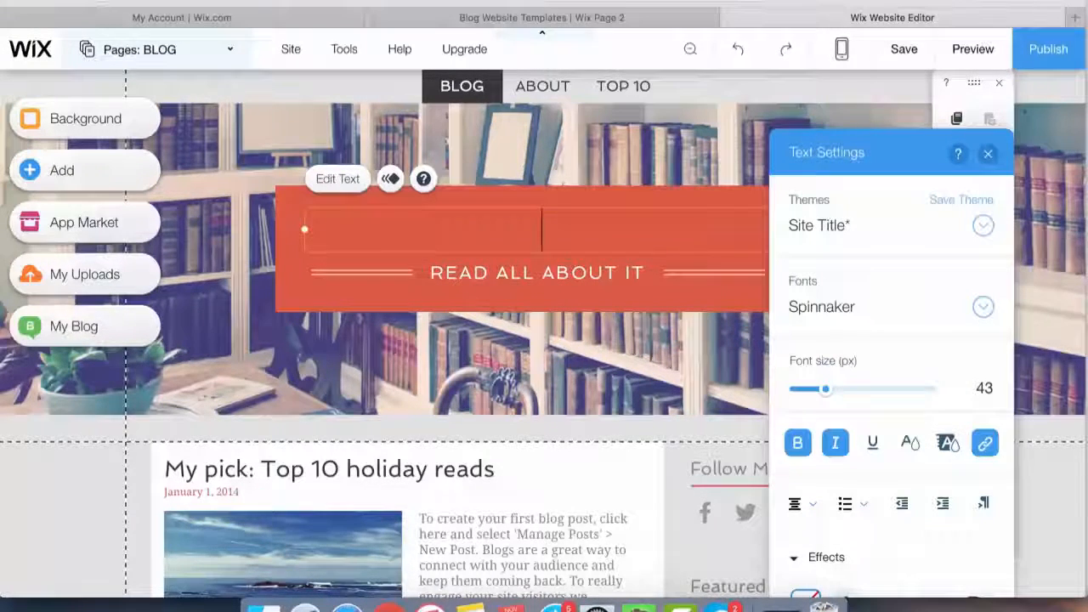
{"action": "type", "text": "Travelling to Thailand"}
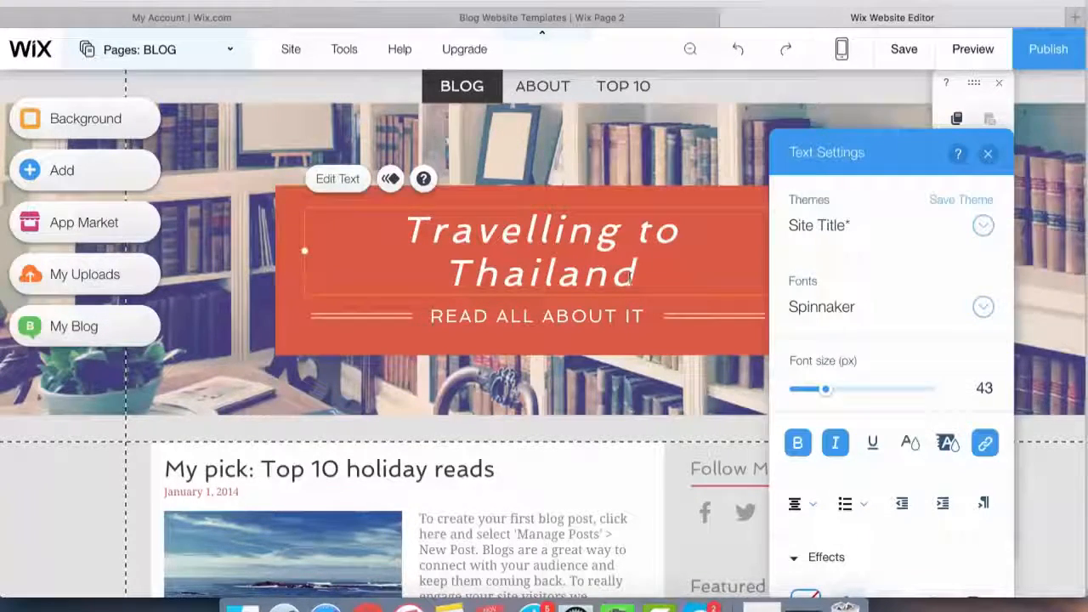
Change the font of the "Travelling to Thailand" title to Tahoma and remove its italic style
{"action": "left_click_drag", "start_coordinate": [639, 281], "coordinate": [392, 237]}
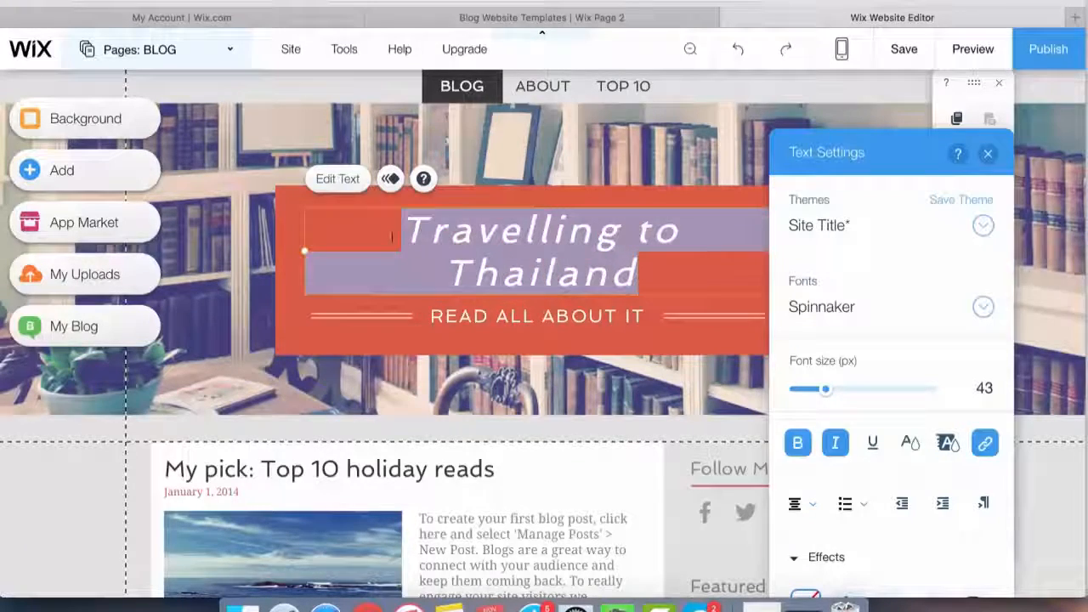
{"action": "left_click", "coordinate": [852, 311]}
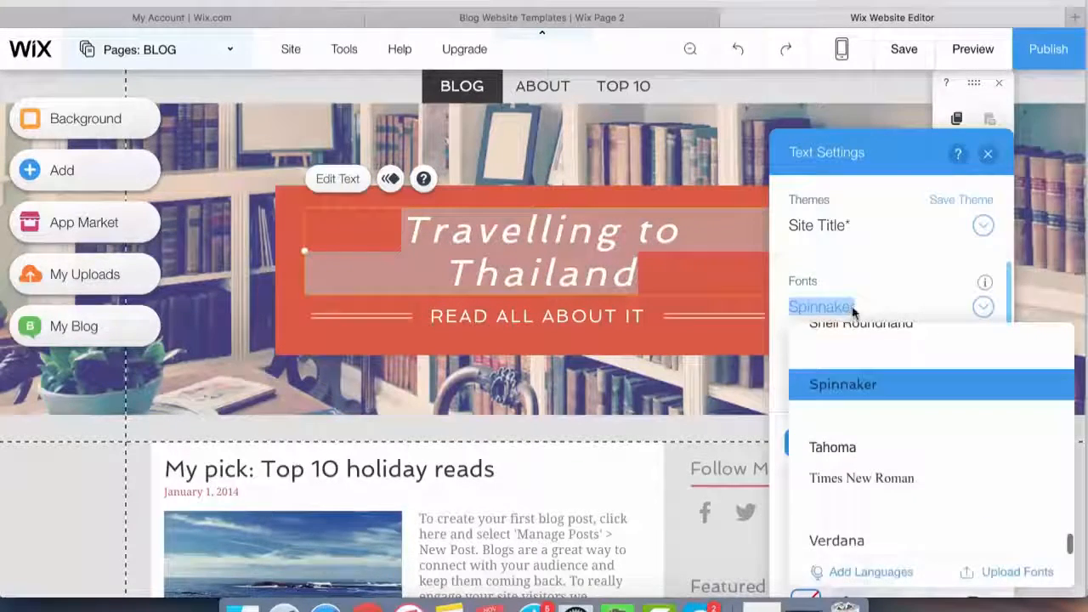
{"action": "left_click", "coordinate": [850, 448]}
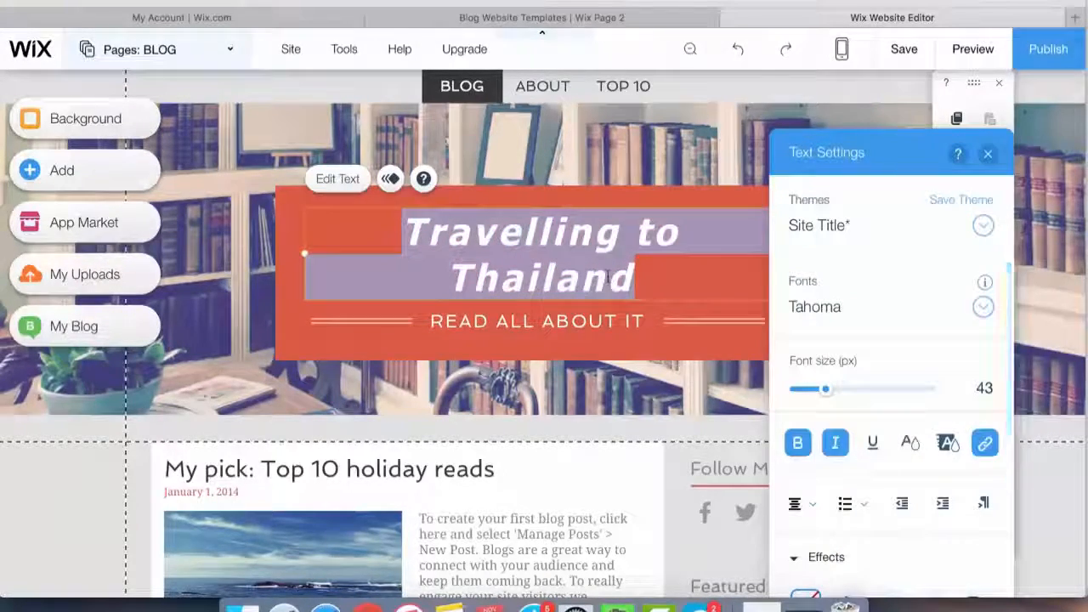
{"action": "left_click", "coordinate": [834, 442]}
{"action": "left_click", "coordinate": [667, 357]}
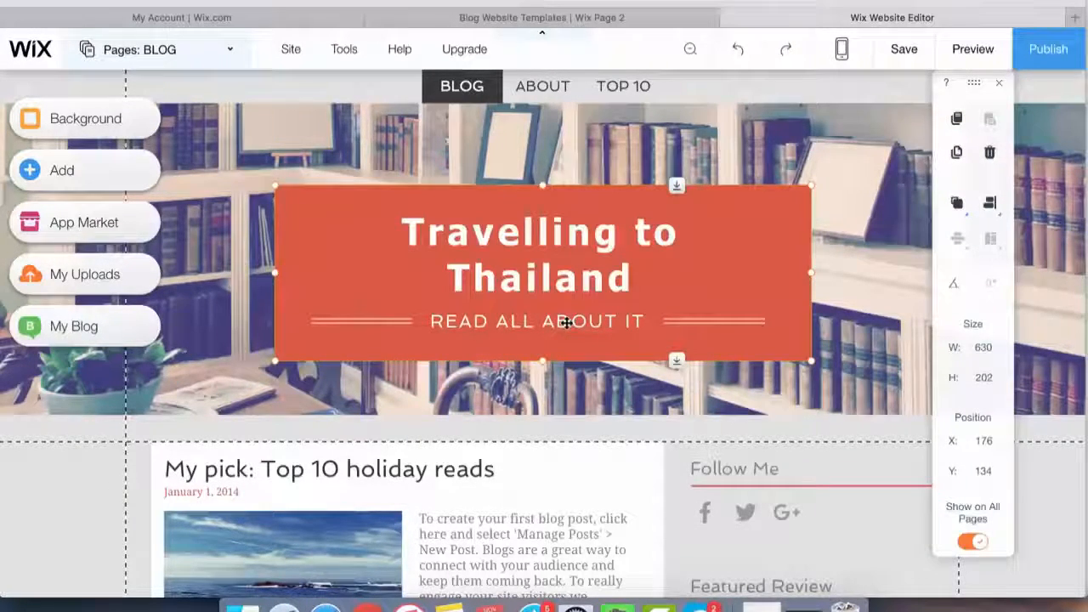
Replace the header subtitle "READ ALL ABOUT IT" with a byline giving the author's name
{"action": "left_click", "coordinate": [567, 323]}
{"action": "double_click", "coordinate": [567, 323]}
{"action": "double_click", "coordinate": [566, 322]}
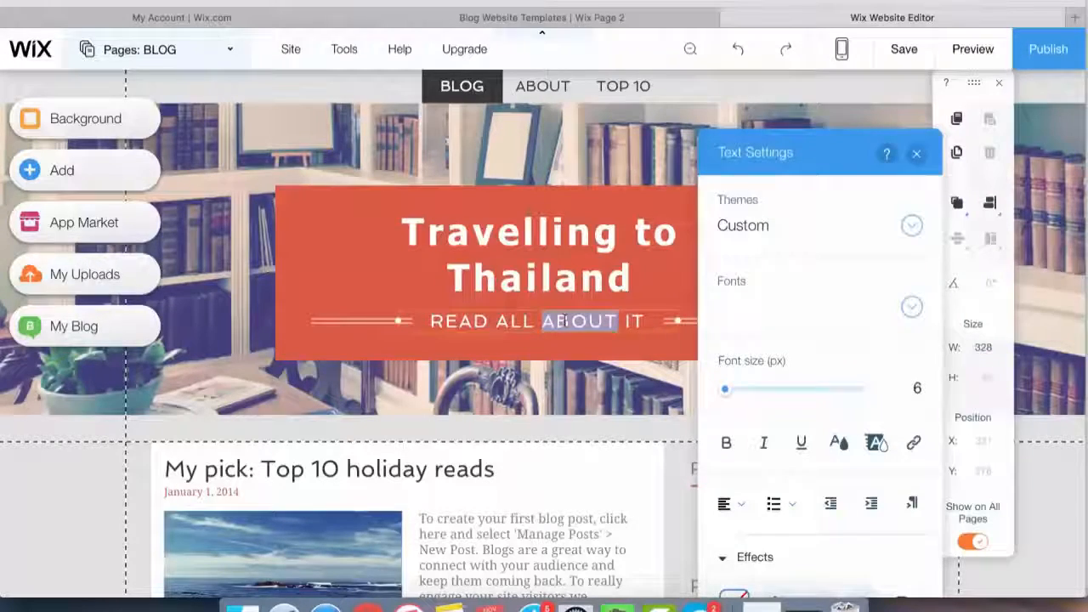
{"action": "left_click", "coordinate": [644, 322]}
{"action": "left_click_drag", "start_coordinate": [646, 321], "coordinate": [432, 321]}
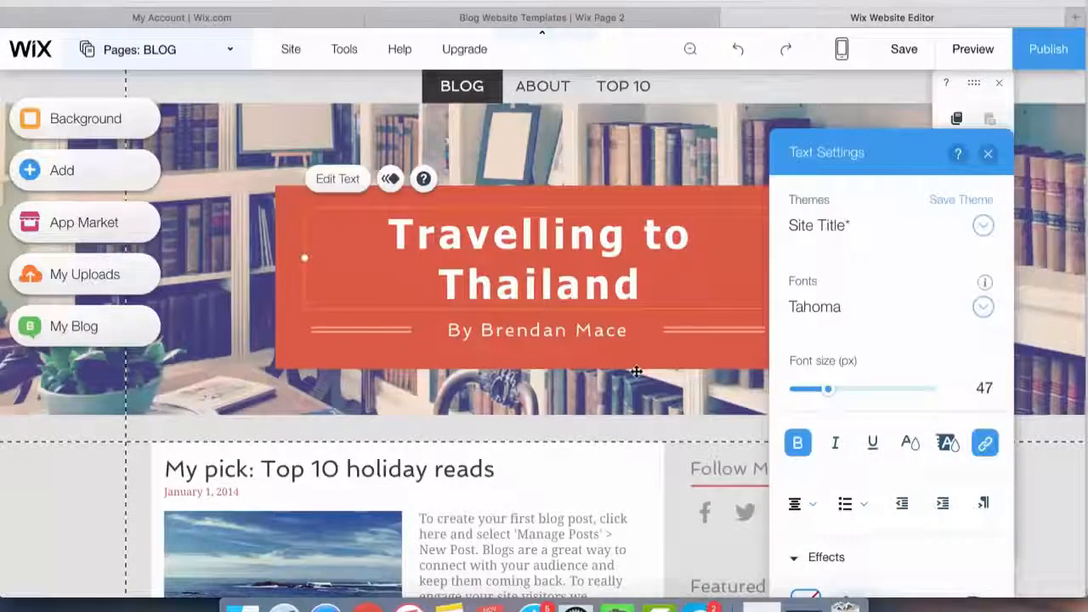
{"action": "left_click", "coordinate": [581, 372]}
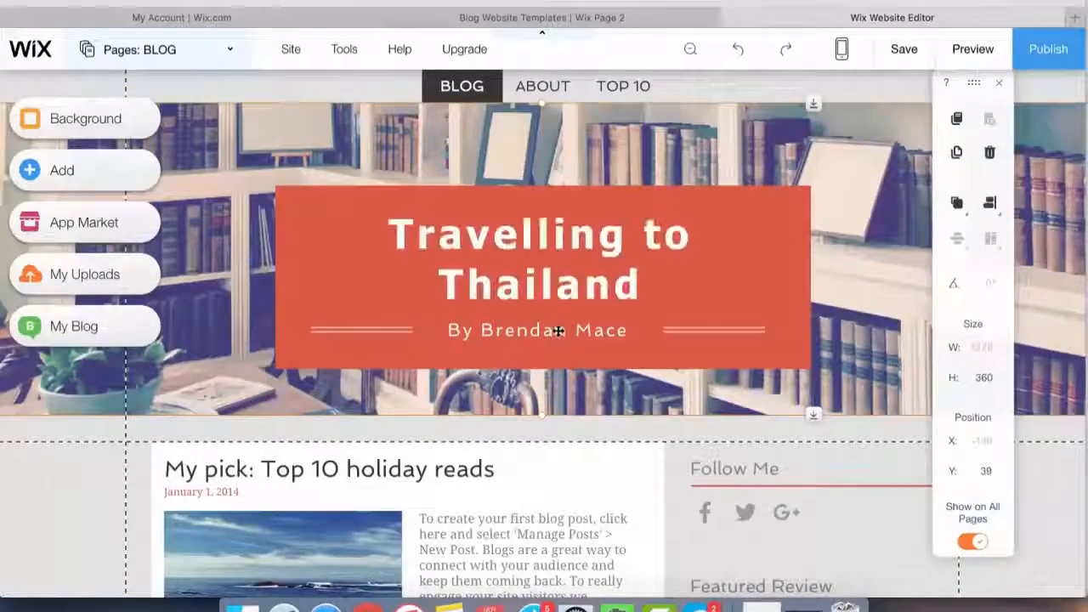
Look over the blog page and open the image chooser for the bookshelf strip in the header
{"action": "scroll", "coordinate": [551, 333], "scroll_direction": "down", "scroll_amount": 3}
{"action": "scroll", "coordinate": [557, 330], "scroll_direction": "down", "scroll_amount": 3}
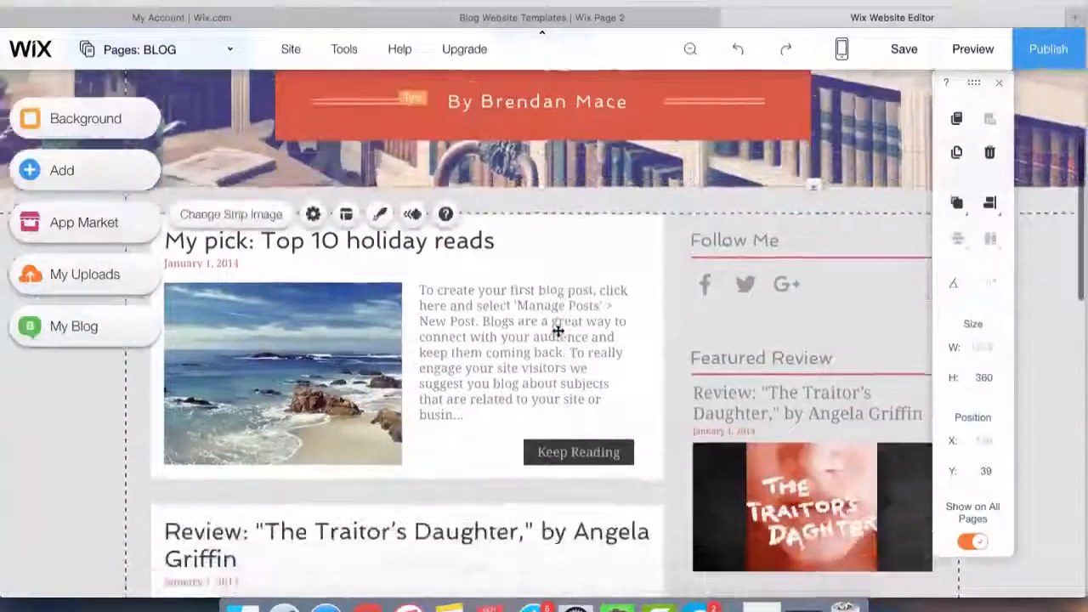
{"action": "scroll", "coordinate": [557, 330], "scroll_direction": "down", "scroll_amount": 3}
{"action": "scroll", "coordinate": [558, 330], "scroll_direction": "down", "scroll_amount": 4}
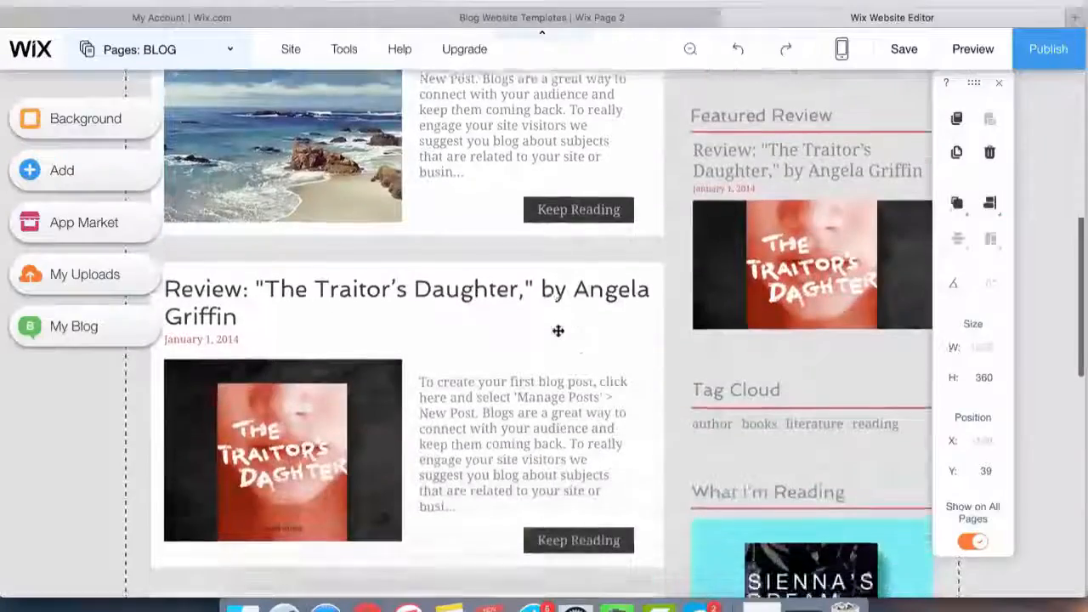
{"action": "scroll", "coordinate": [558, 330], "scroll_direction": "up", "scroll_amount": 10}
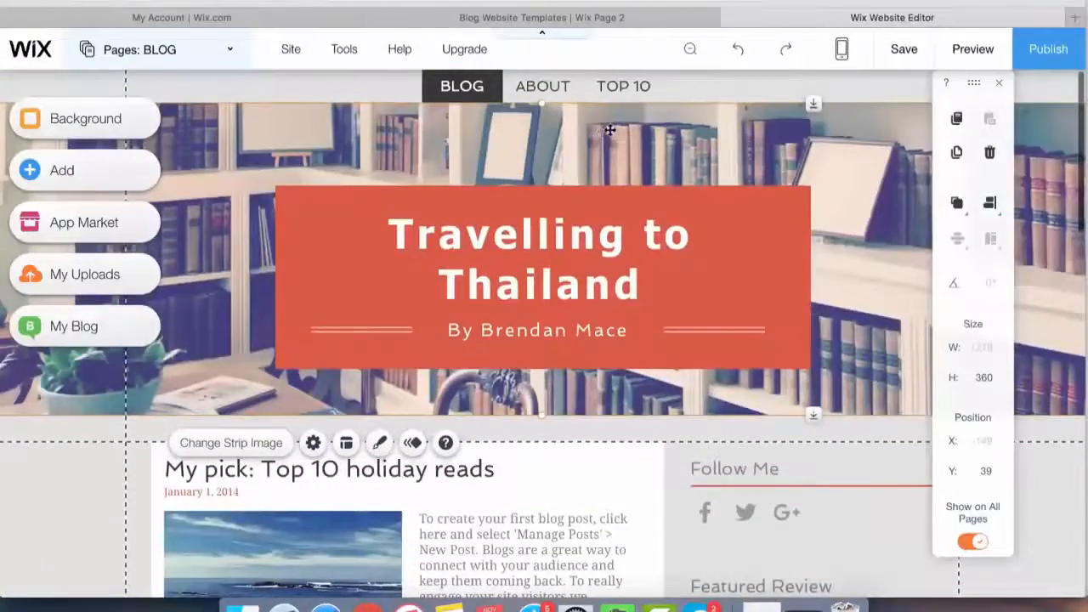
{"action": "left_click", "coordinate": [833, 161]}
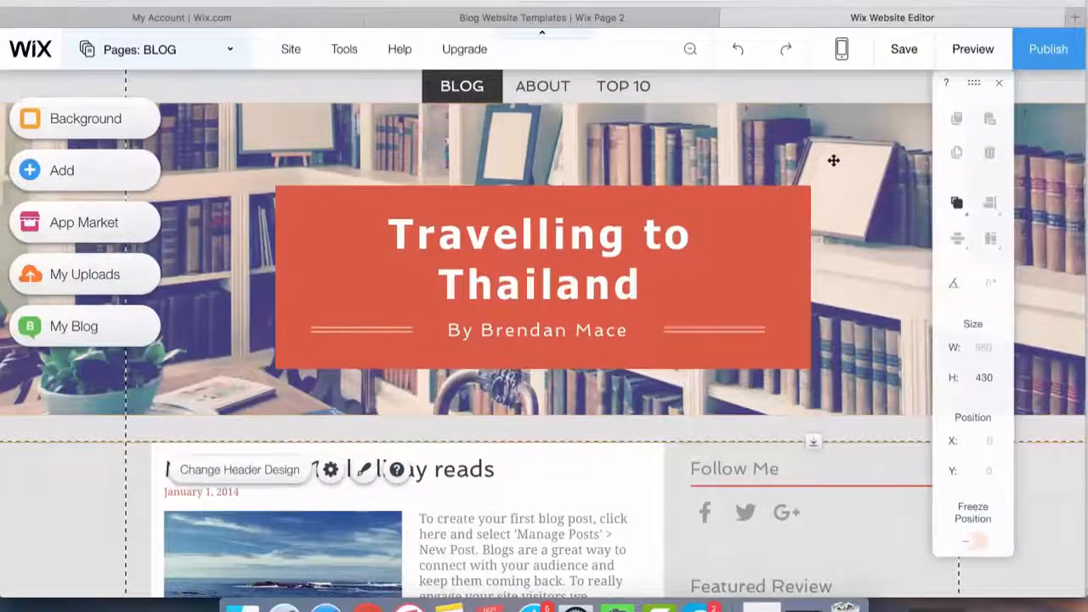
{"action": "double_click", "coordinate": [839, 155]}
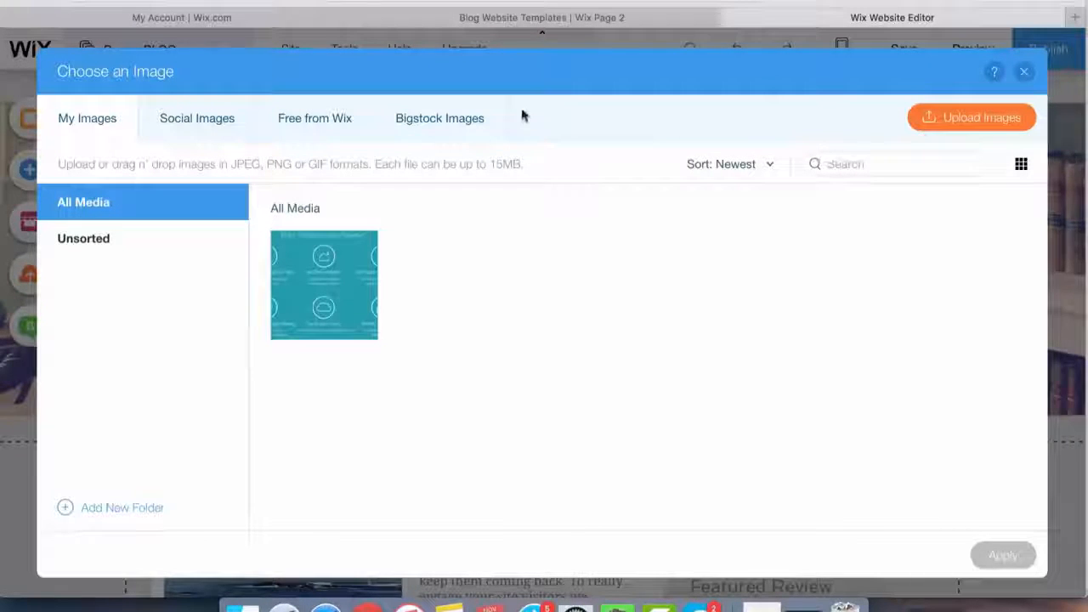
Browse the Bigstock collection for a possible header image
{"action": "left_click", "coordinate": [441, 124]}
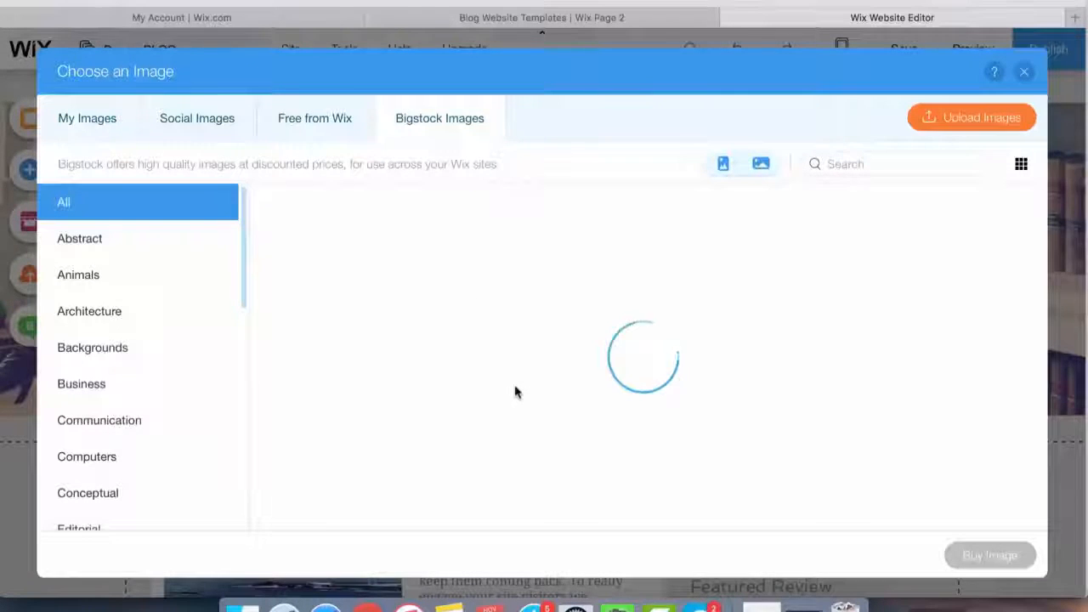
{"action": "scroll", "coordinate": [514, 384], "scroll_direction": "down", "scroll_amount": 5}
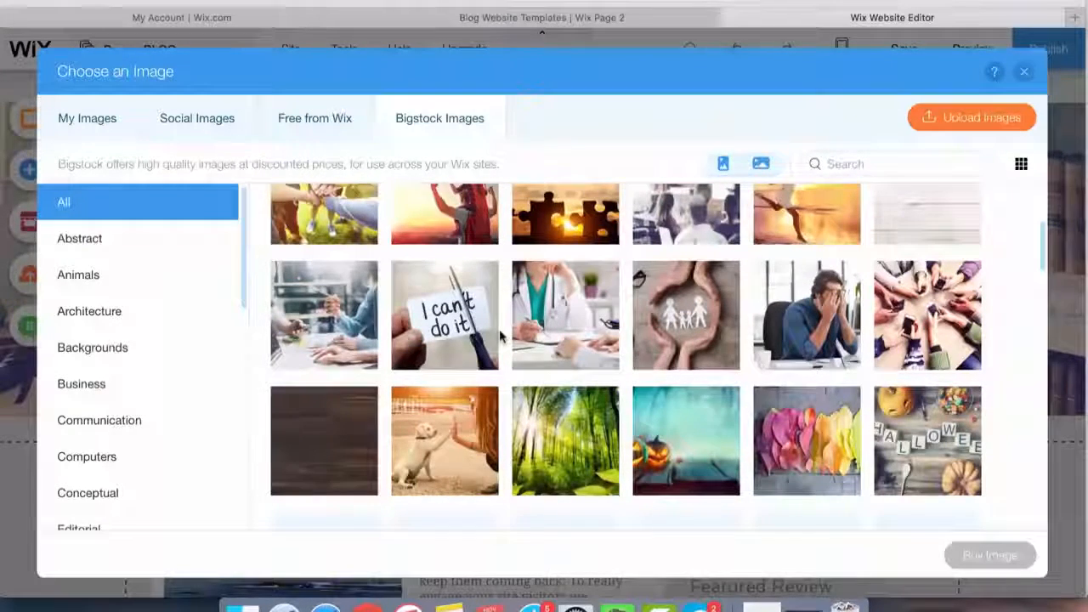
{"action": "scroll", "coordinate": [500, 337], "scroll_direction": "down", "scroll_amount": 4}
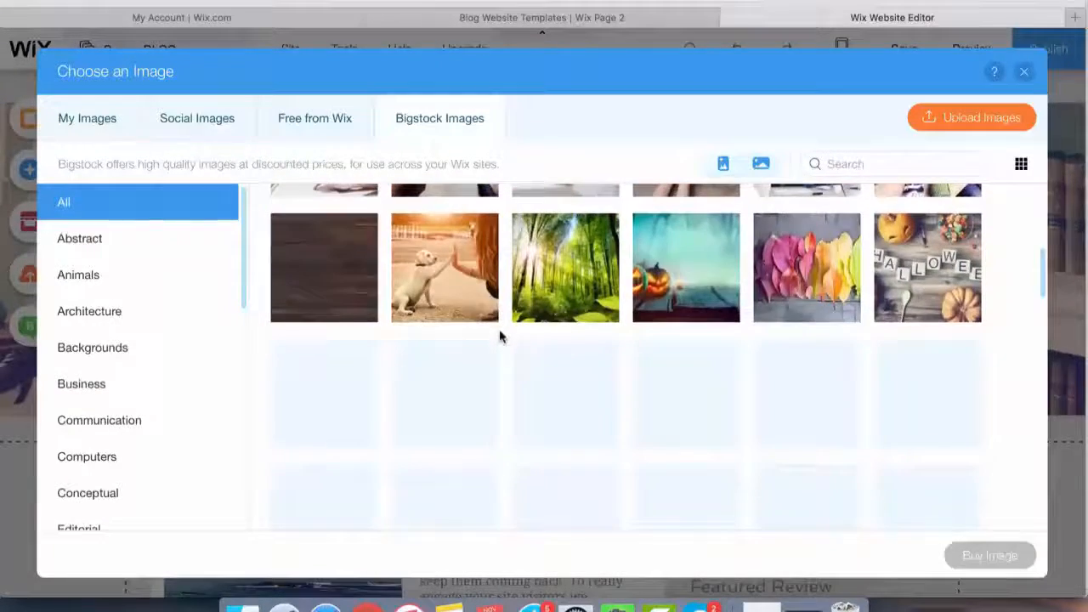
{"action": "scroll", "coordinate": [500, 336], "scroll_direction": "up", "scroll_amount": 1}
{"action": "scroll", "coordinate": [500, 336], "scroll_direction": "up", "scroll_amount": 7}
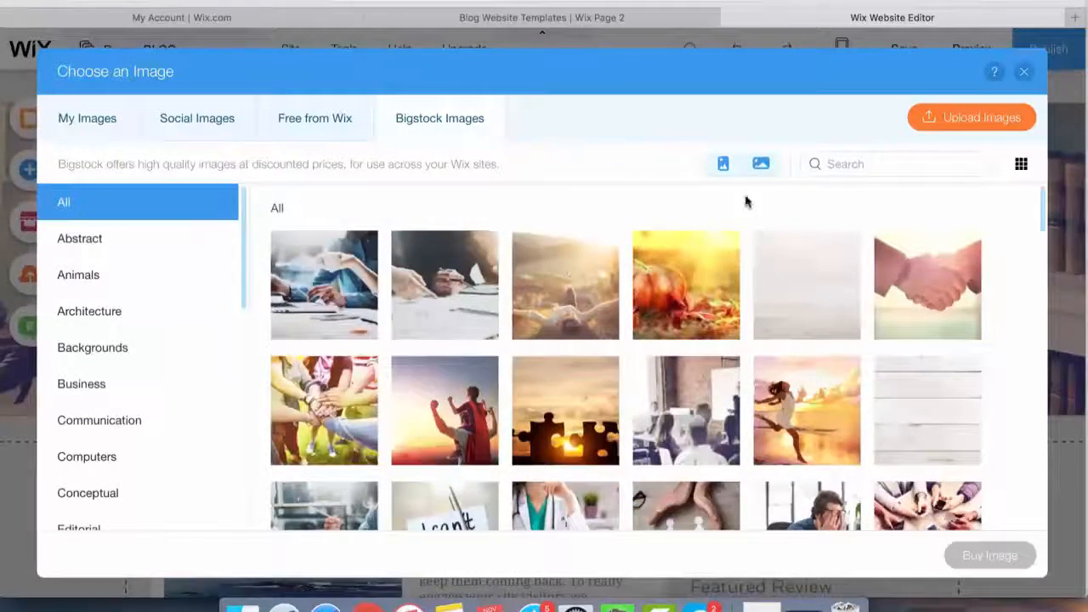
Upload the 960 × 540 JPEG of the tropical bay from the Desktop and apply it as the header strip image
{"action": "left_click", "coordinate": [961, 119]}
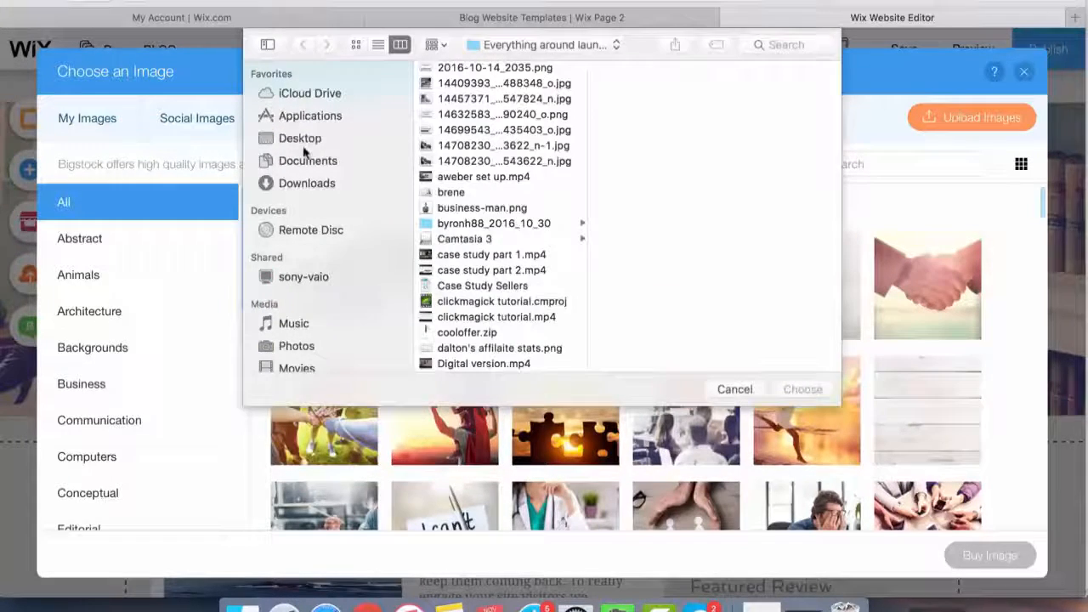
{"action": "left_click", "coordinate": [301, 143]}
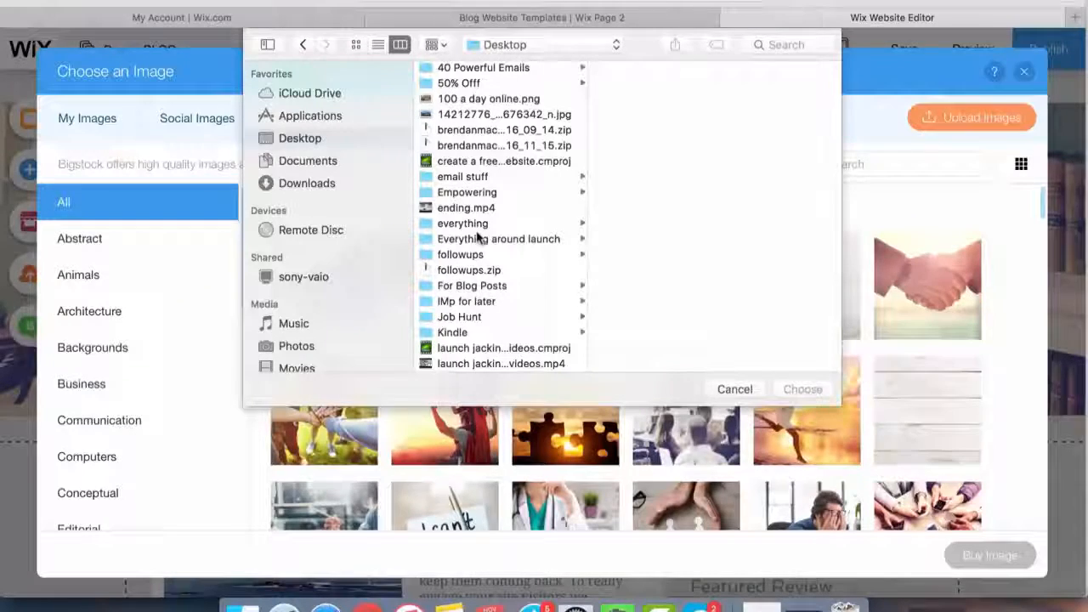
{"action": "left_click", "coordinate": [473, 114]}
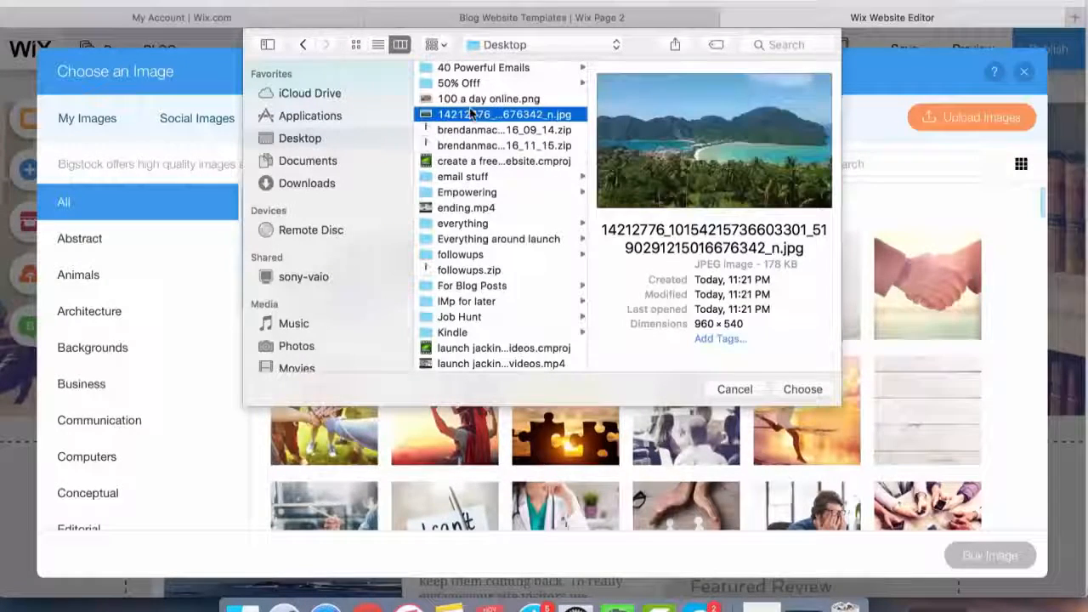
{"action": "left_click", "coordinate": [802, 390]}
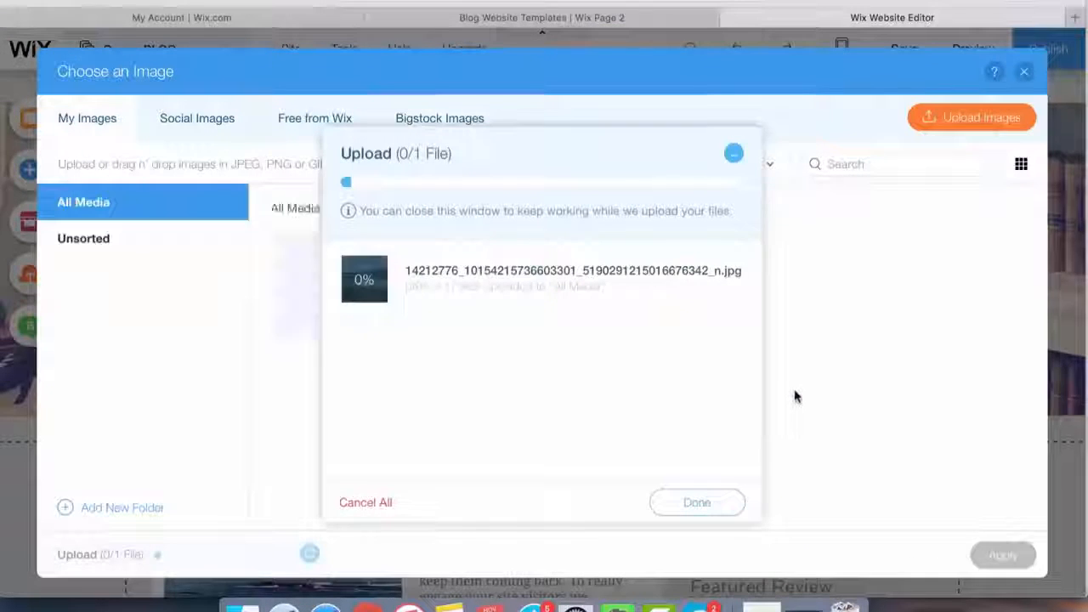
{"action": "left_click", "coordinate": [696, 498]}
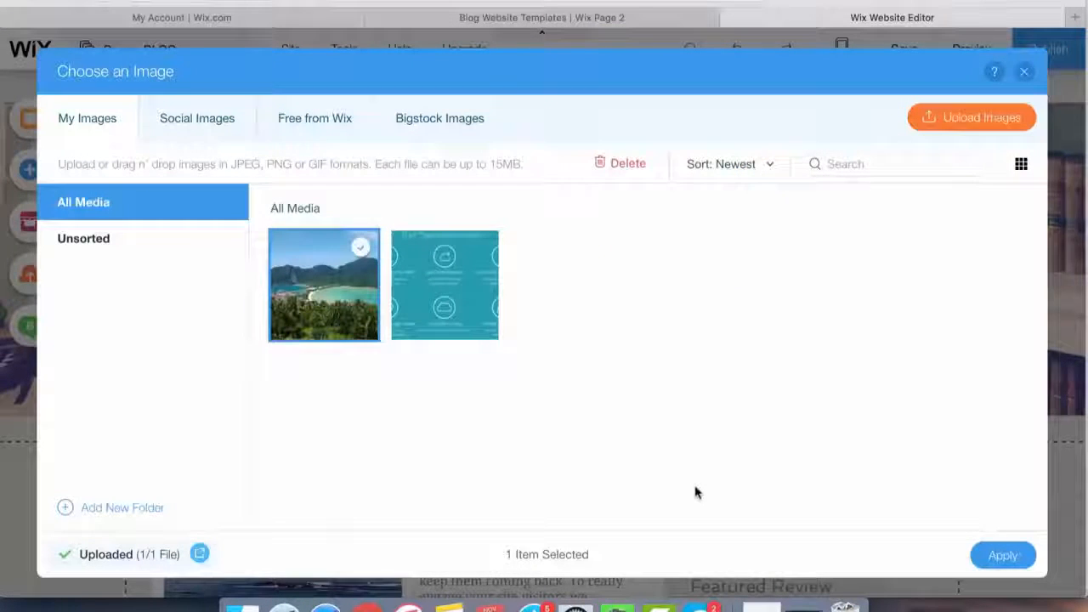
{"action": "left_click", "coordinate": [999, 556]}
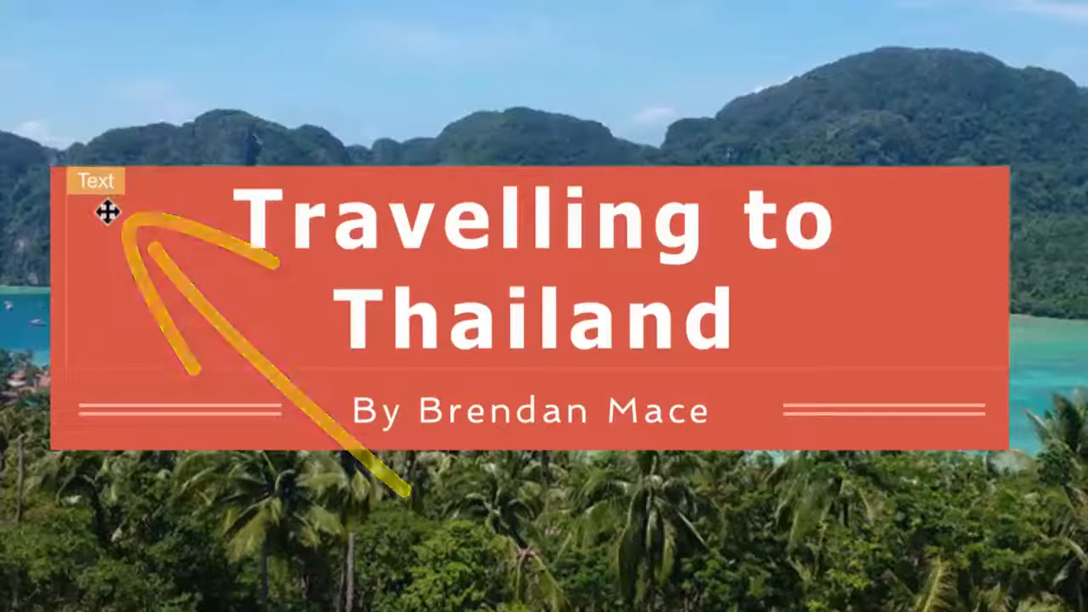
Change the header title's box to the dark purple rectangular themed design and save the site
{"action": "left_click", "coordinate": [60, 343]}
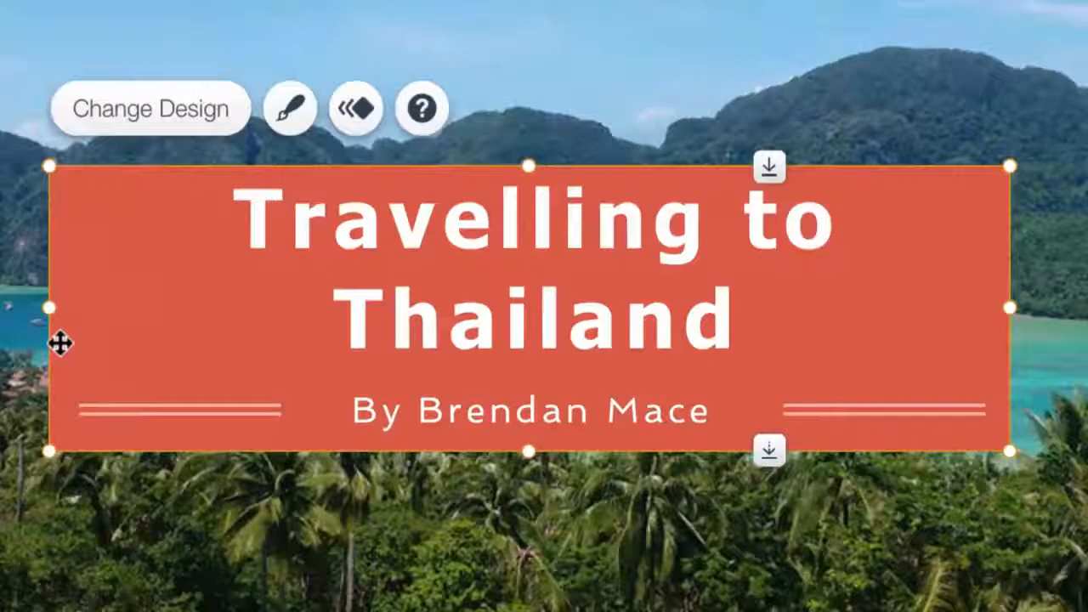
{"action": "double_click", "coordinate": [61, 343]}
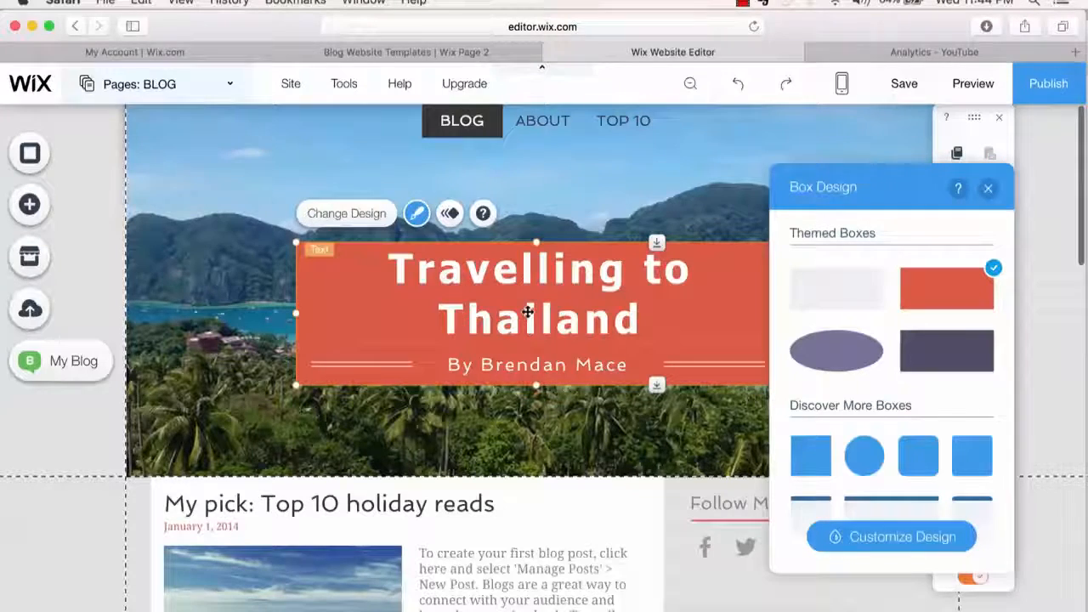
{"action": "left_click", "coordinate": [957, 354]}
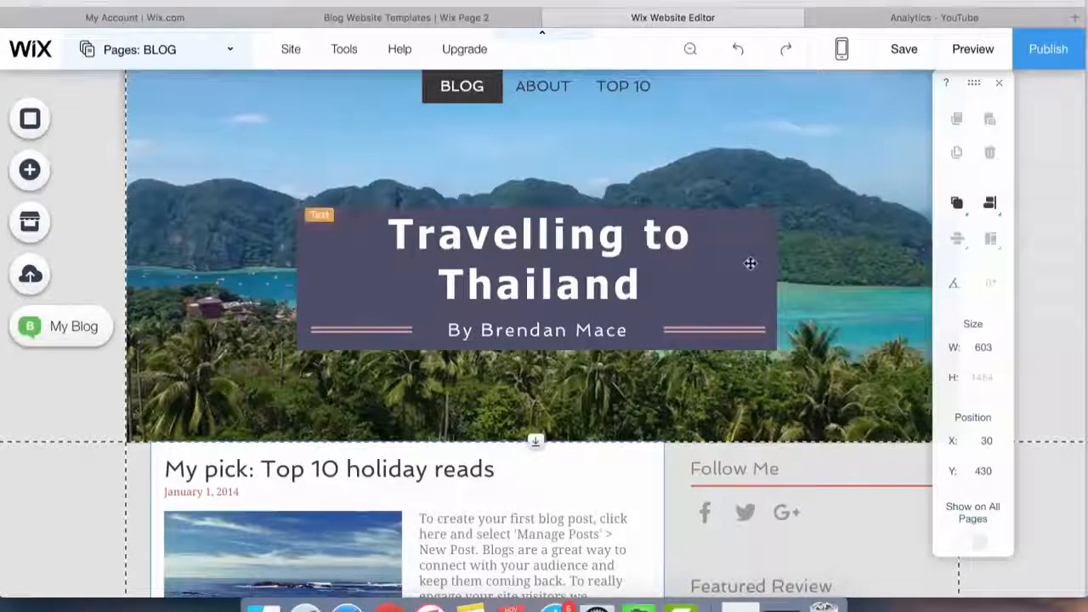
{"action": "left_click", "coordinate": [899, 53]}
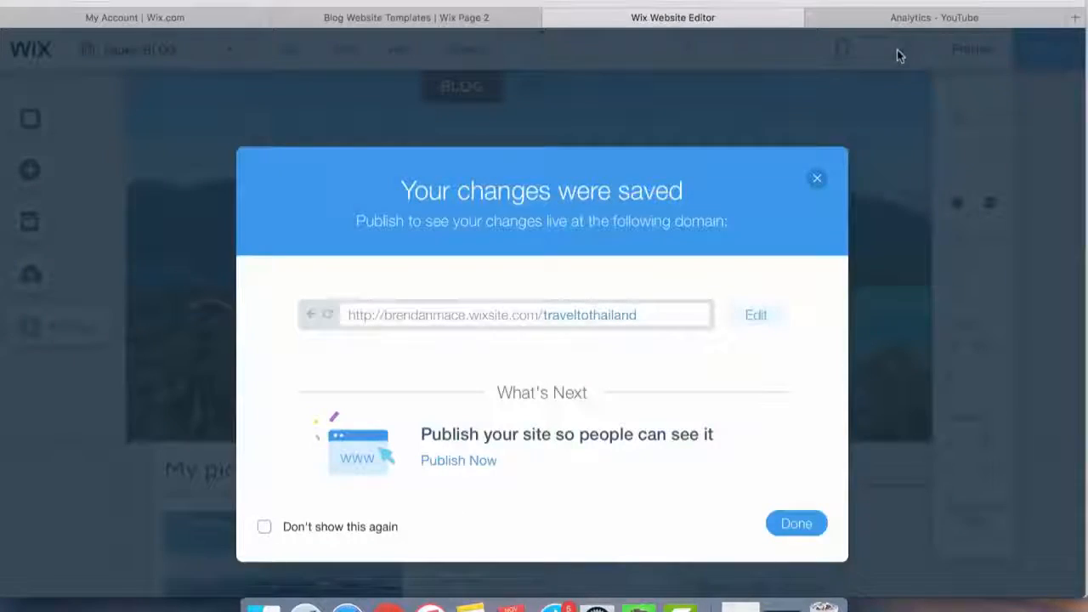
{"action": "left_click", "coordinate": [818, 182]}
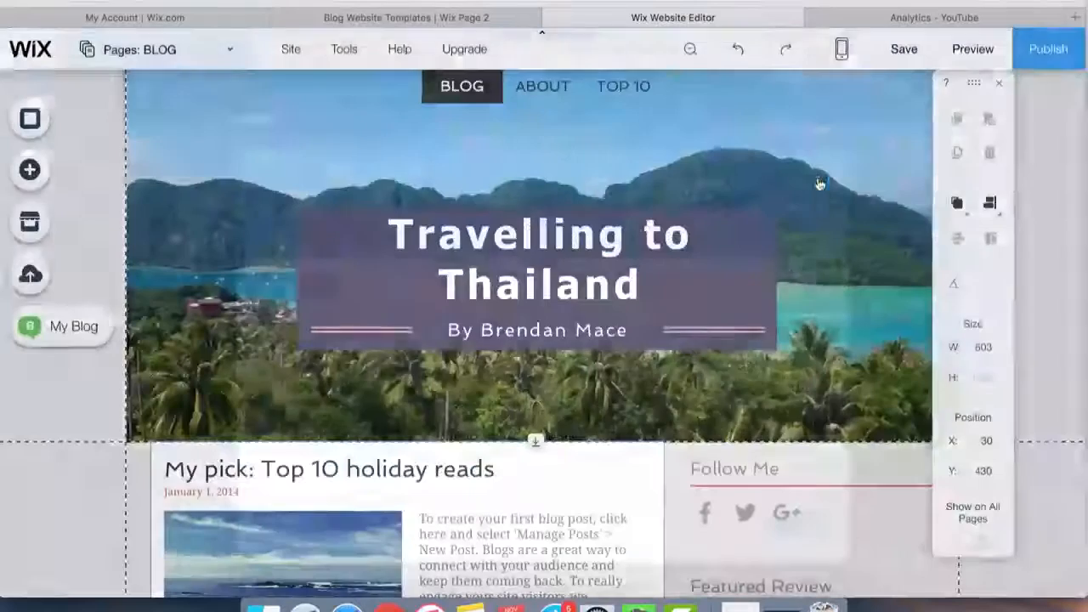
Review the new header and examine the sample posts and sidebar sections on the blog page
{"action": "scroll", "coordinate": [725, 265], "scroll_direction": "down", "scroll_amount": 3}
{"action": "scroll", "coordinate": [727, 267], "scroll_direction": "down", "scroll_amount": 5}
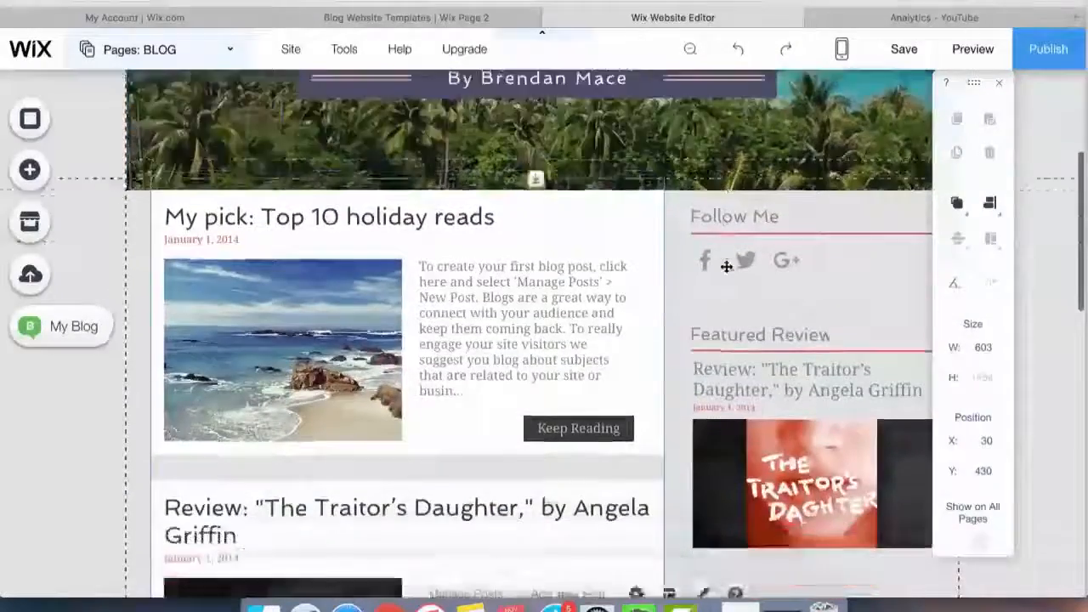
{"action": "scroll", "coordinate": [595, 345], "scroll_direction": "up", "scroll_amount": 7}
{"action": "scroll", "coordinate": [587, 255], "scroll_direction": "up", "scroll_amount": 2}
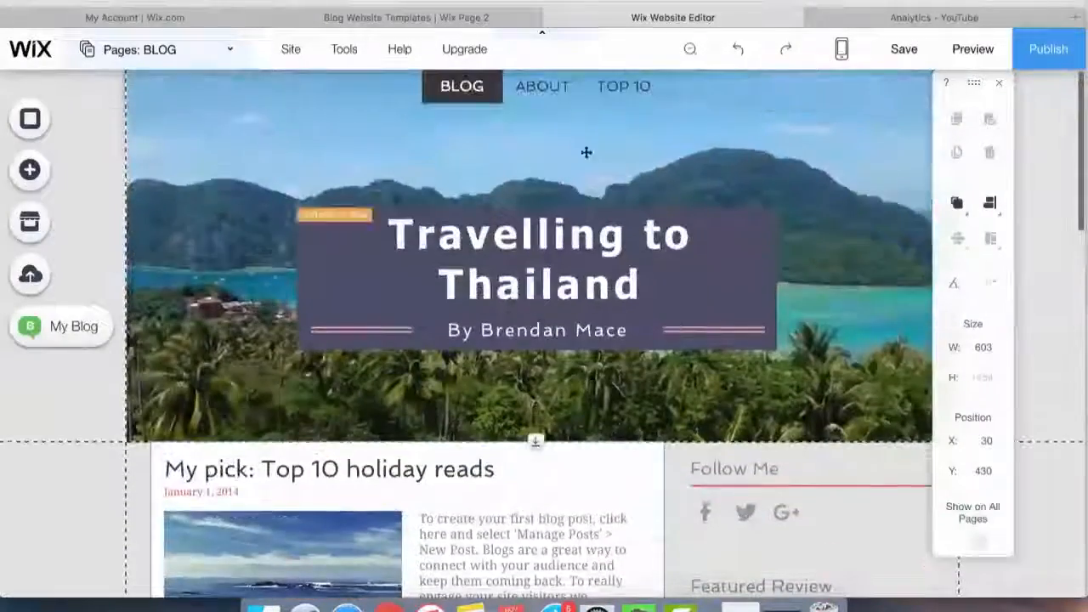
{"action": "scroll", "coordinate": [549, 397], "scroll_direction": "down", "scroll_amount": 5}
{"action": "scroll", "coordinate": [549, 398], "scroll_direction": "down", "scroll_amount": 3}
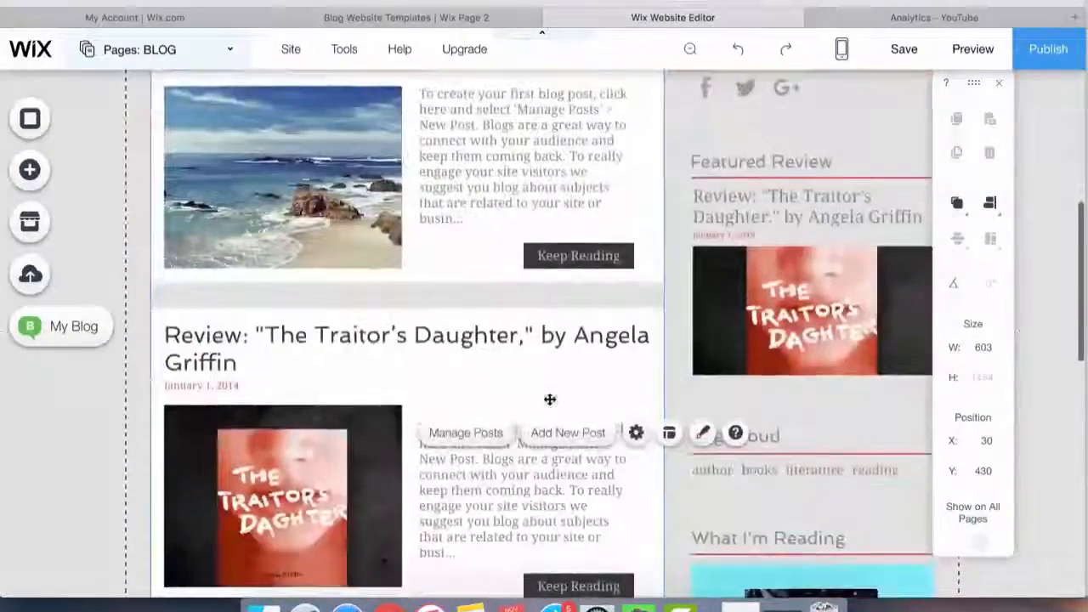
{"action": "scroll", "coordinate": [505, 500], "scroll_direction": "down", "scroll_amount": 2}
{"action": "scroll", "coordinate": [506, 501], "scroll_direction": "down", "scroll_amount": 5}
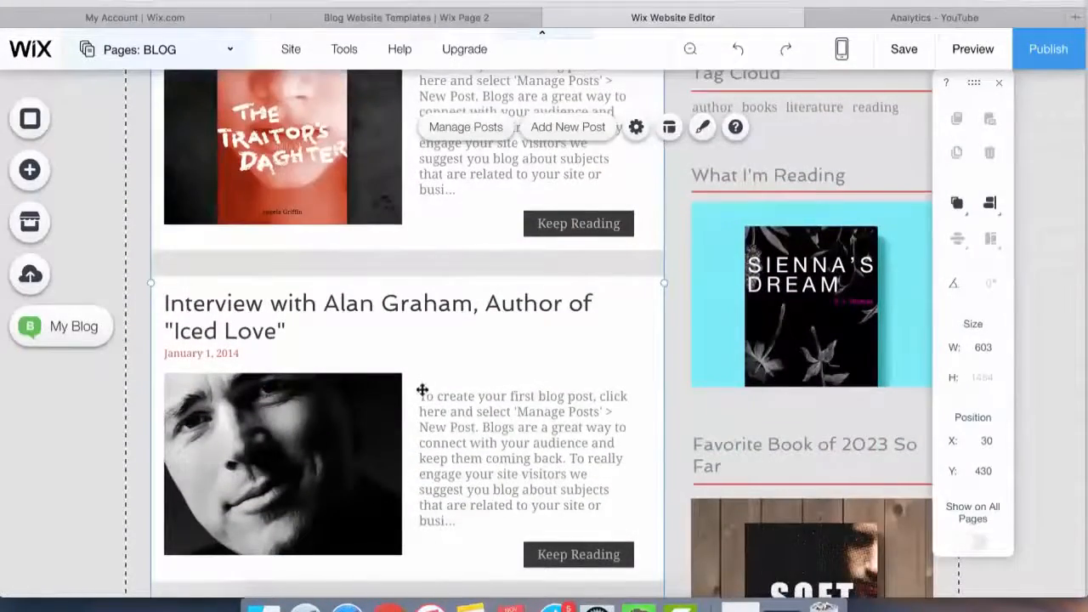
{"action": "scroll", "coordinate": [485, 274], "scroll_direction": "up", "scroll_amount": 4}
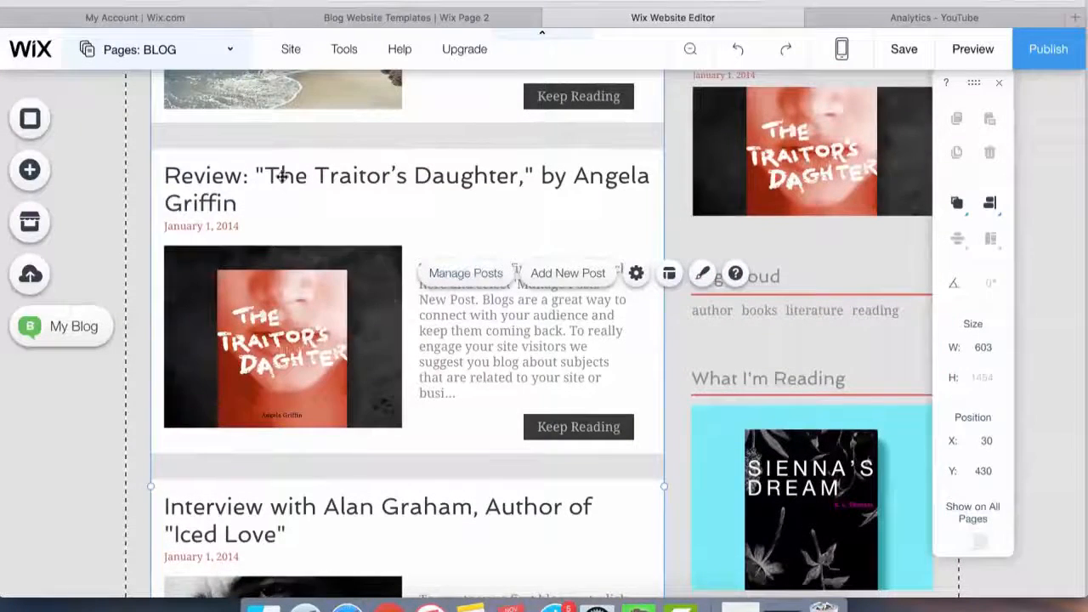
In the blog's post manager, edit "My pick: Top 10 holiday reads", retitling it "The Adventure Begins in Bangkok" with text about Koh San Road
{"action": "left_click", "coordinate": [467, 274]}
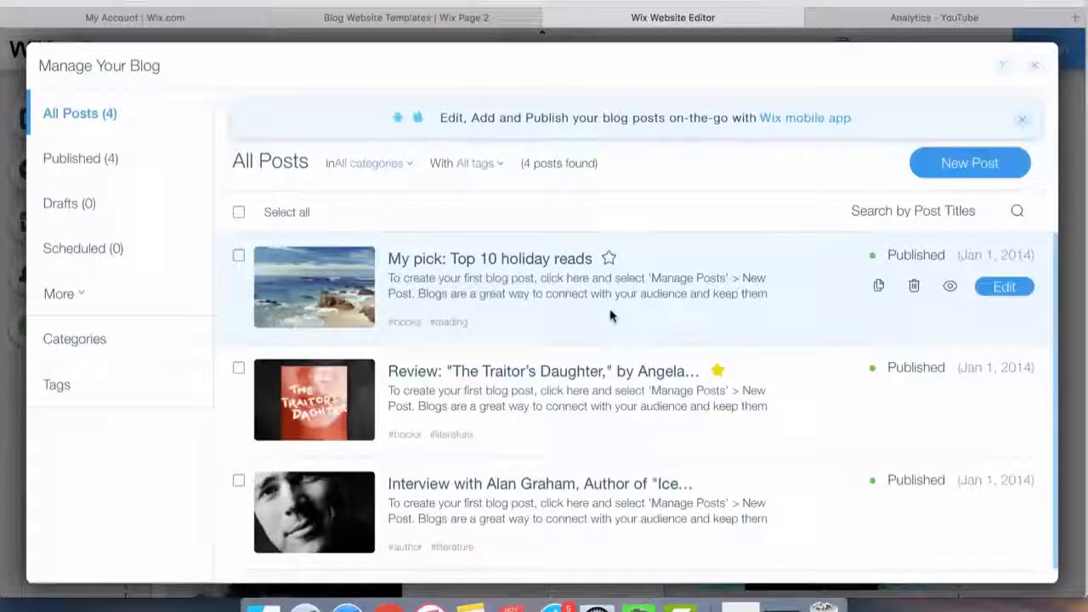
{"action": "scroll", "coordinate": [609, 316], "scroll_direction": "down", "scroll_amount": 2}
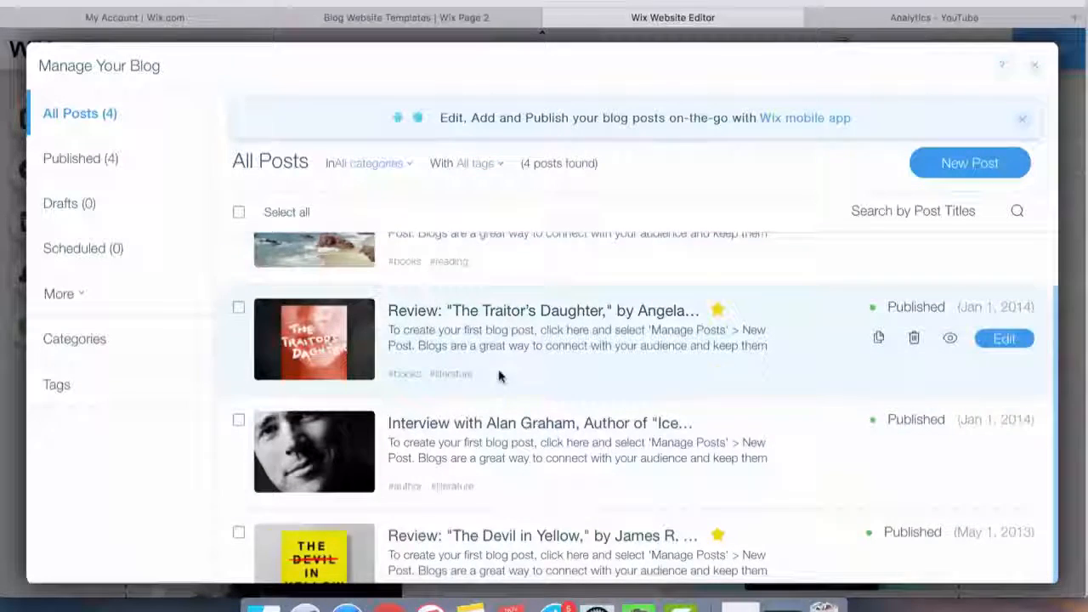
{"action": "scroll", "coordinate": [502, 377], "scroll_direction": "up", "scroll_amount": 2}
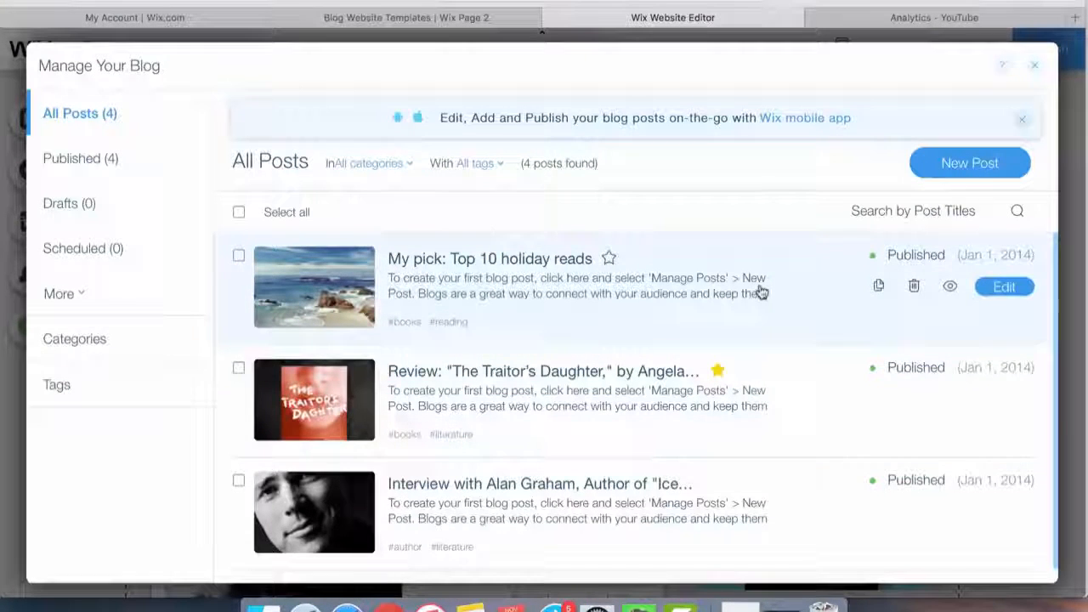
{"action": "left_click", "coordinate": [1005, 288]}
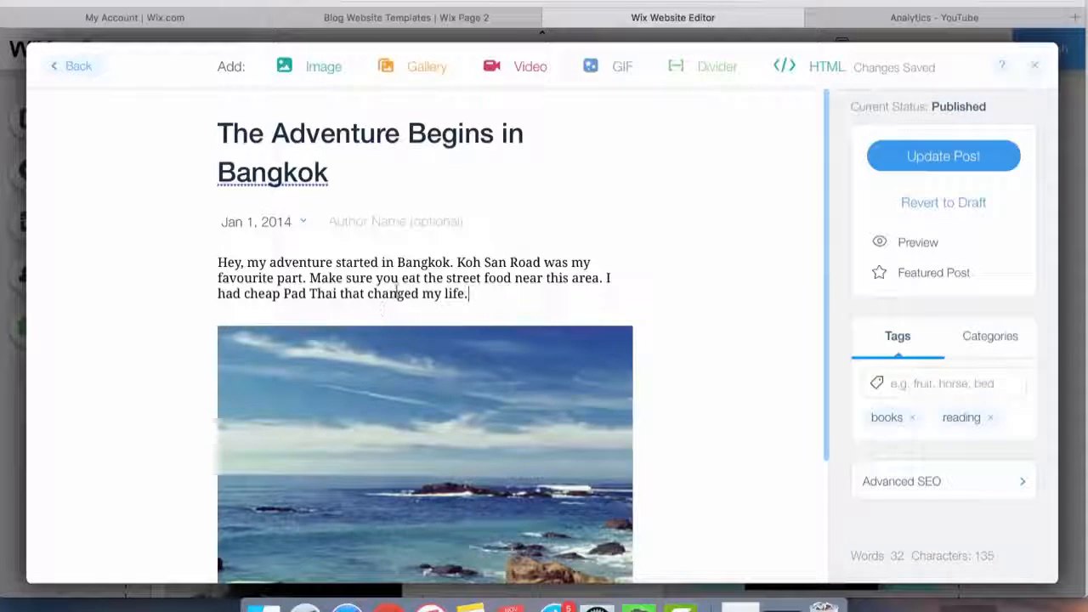
Shorten the food advice in the post's body text to read "Make sure you eet food near this area."
{"action": "left_click_drag", "start_coordinate": [359, 278], "coordinate": [461, 278]}
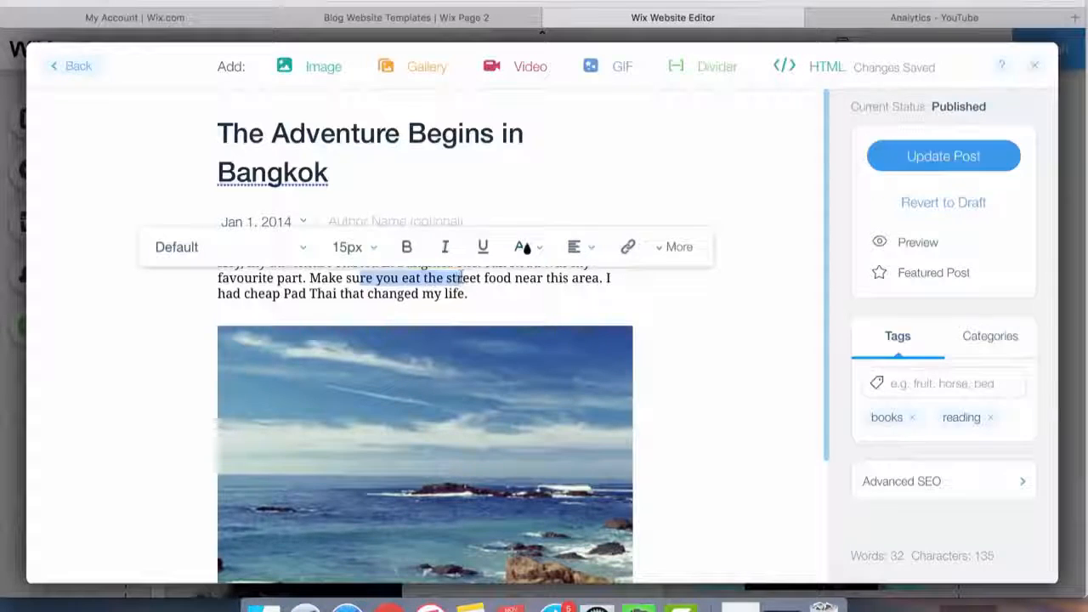
{"action": "key", "text": "BackSpace"}
{"action": "type", "text": "re you"}
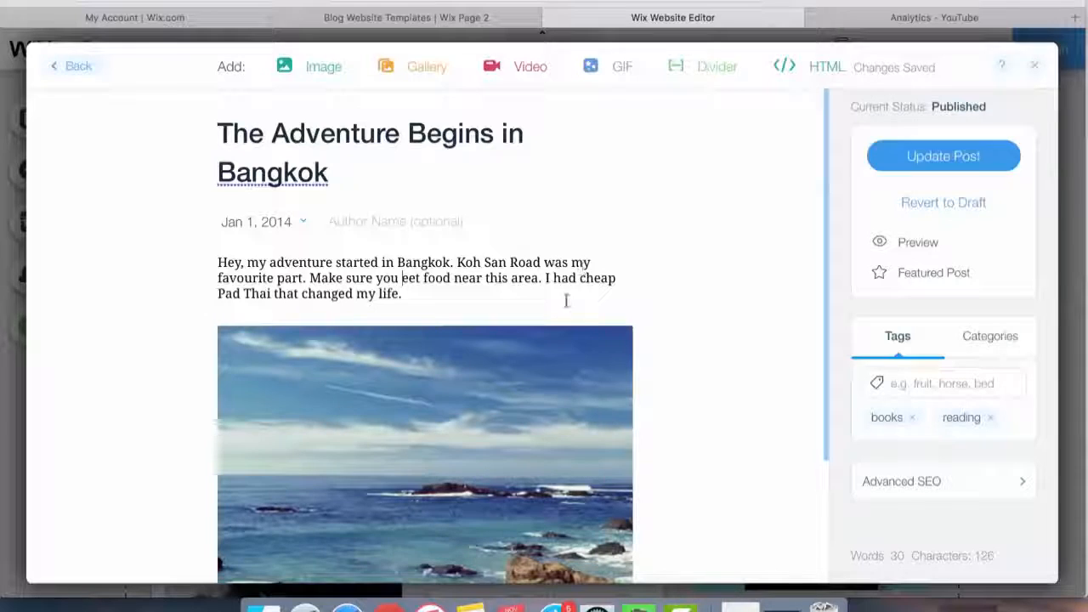
{"action": "scroll", "coordinate": [586, 354], "scroll_direction": "down", "scroll_amount": 2}
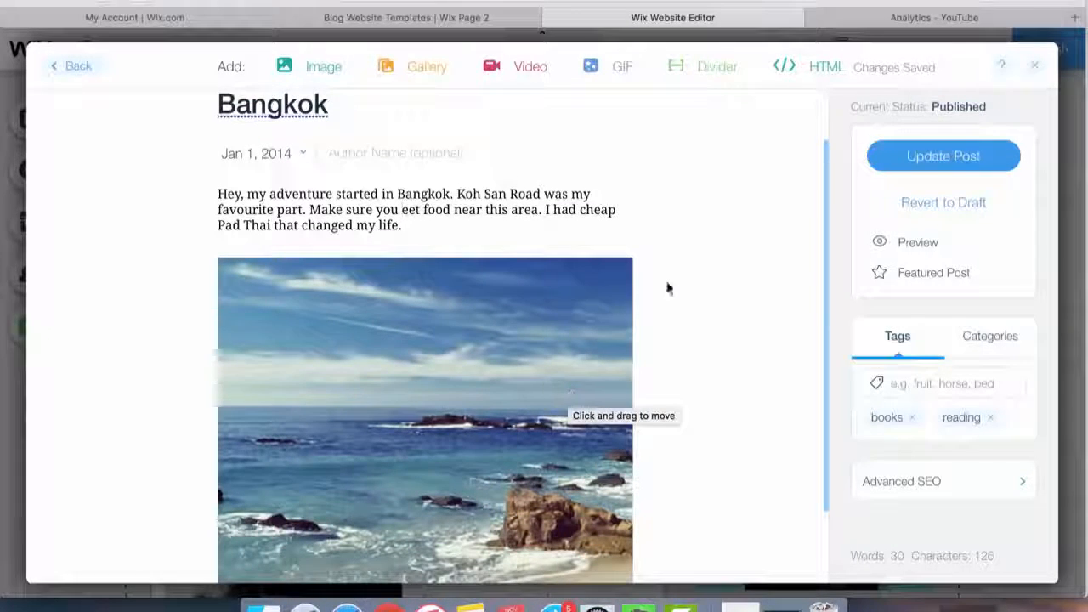
Replace the beach photo in the Bangkok post with an uploaded image of the golden riverside temple at dusk
{"action": "scroll", "coordinate": [667, 289], "scroll_direction": "down", "scroll_amount": 1}
{"action": "scroll", "coordinate": [668, 289], "scroll_direction": "down", "scroll_amount": 2}
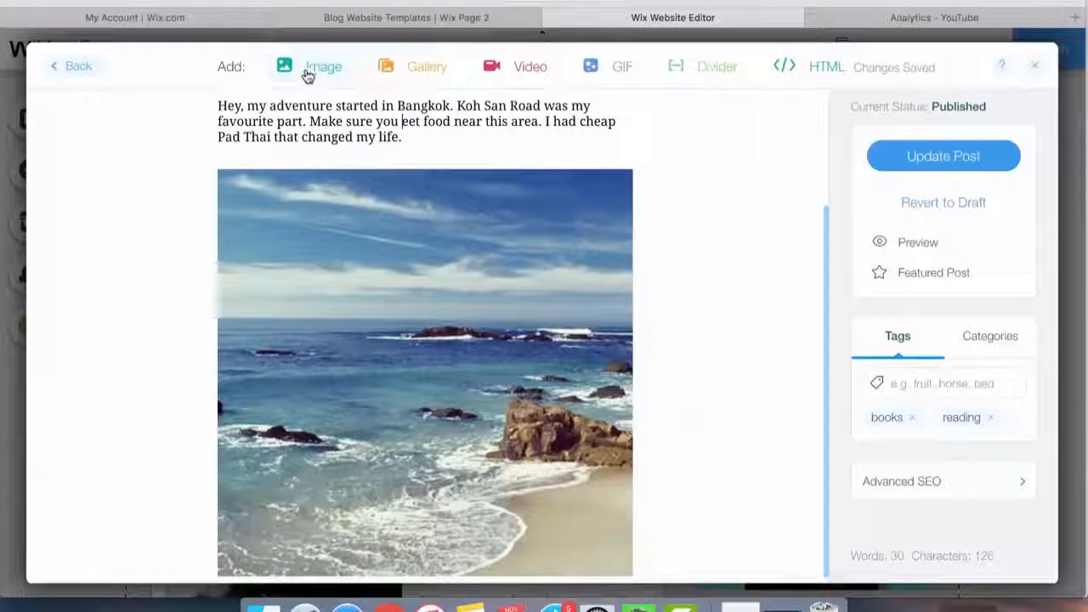
{"action": "scroll", "coordinate": [556, 294], "scroll_direction": "down", "scroll_amount": 1}
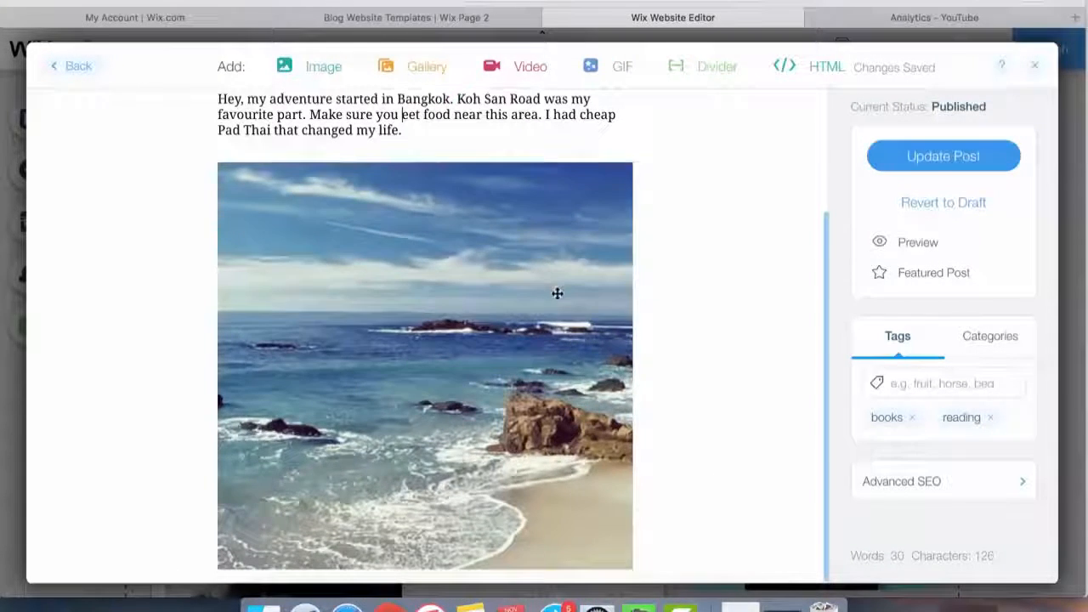
{"action": "left_click", "coordinate": [485, 251]}
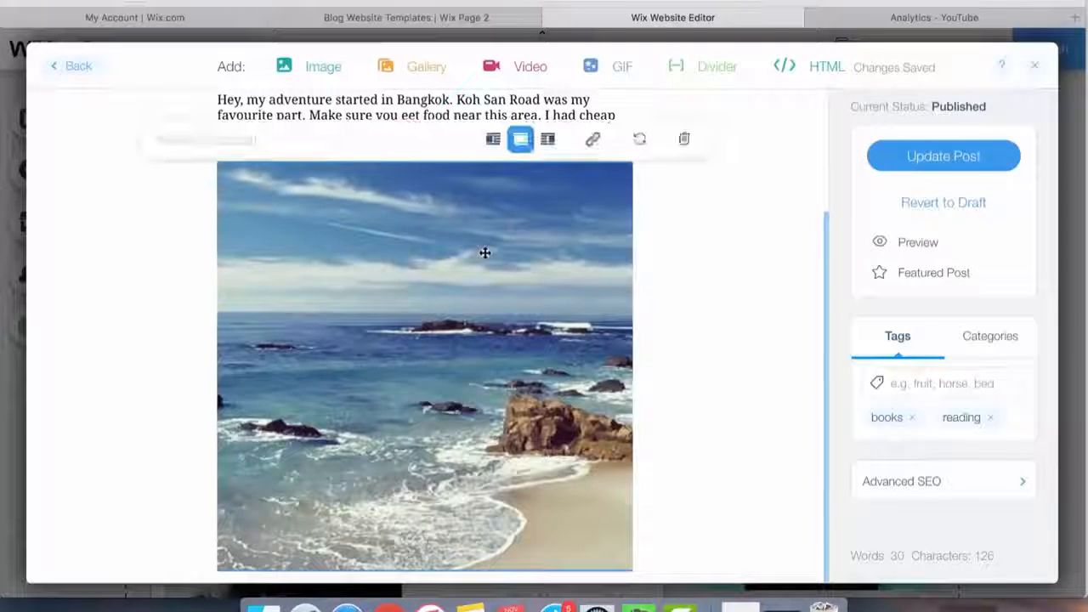
{"action": "double_click", "coordinate": [485, 253]}
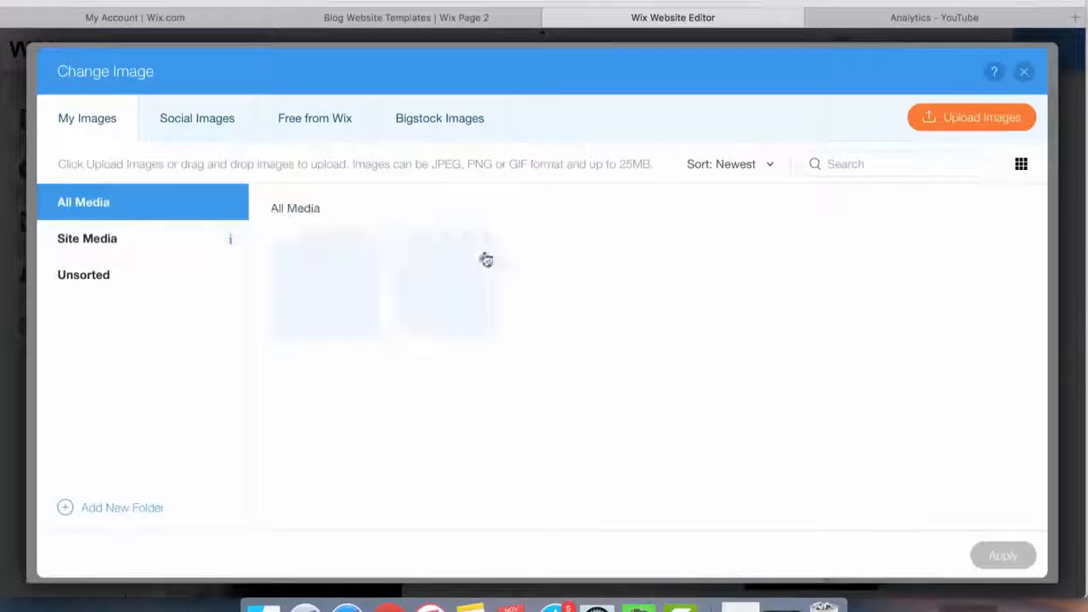
{"action": "left_click", "coordinate": [944, 115]}
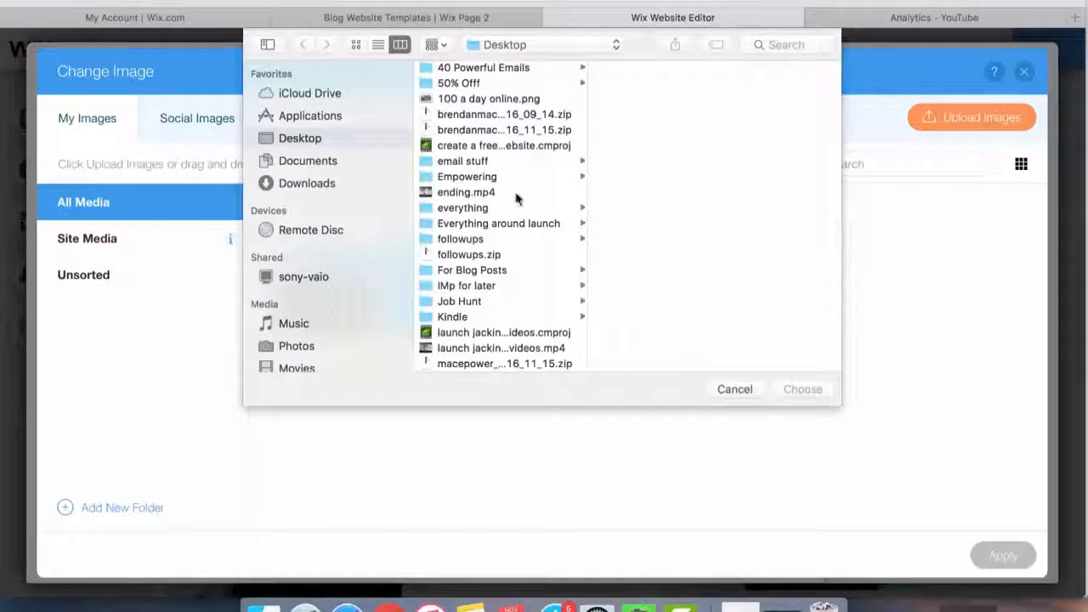
{"action": "scroll", "coordinate": [516, 198], "scroll_direction": "down", "scroll_amount": 3}
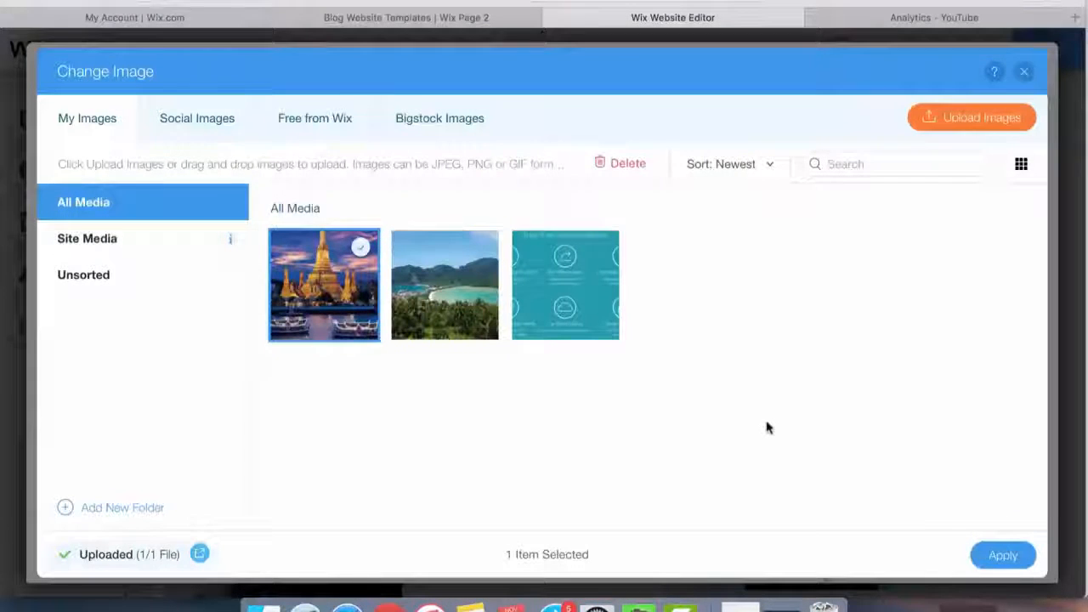
{"action": "left_click", "coordinate": [999, 556]}
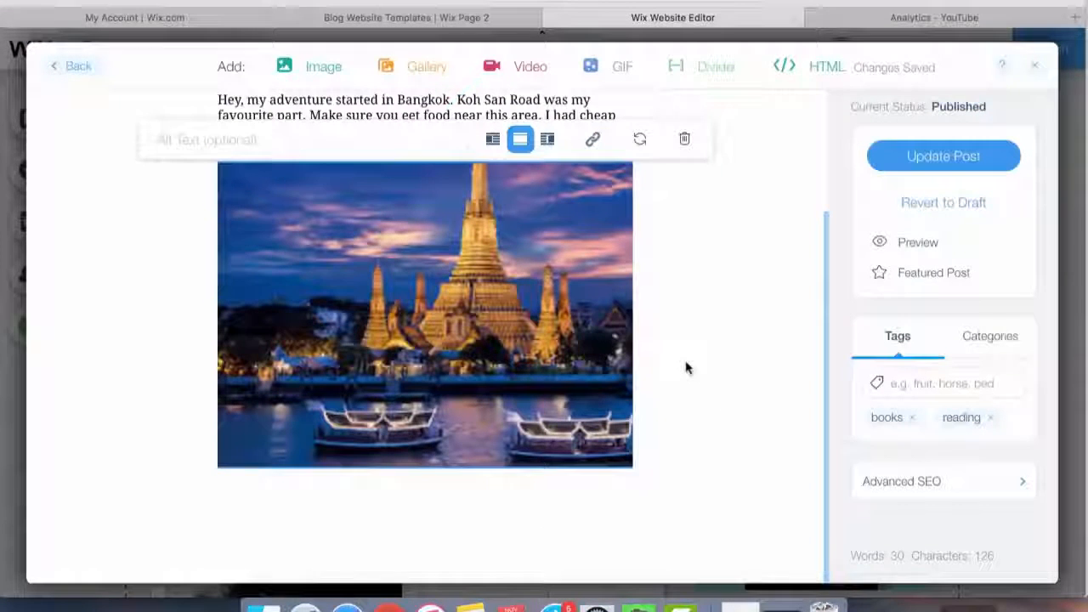
{"action": "scroll", "coordinate": [687, 368], "scroll_direction": "up", "scroll_amount": 1}
{"action": "scroll", "coordinate": [687, 368], "scroll_direction": "up", "scroll_amount": 5}
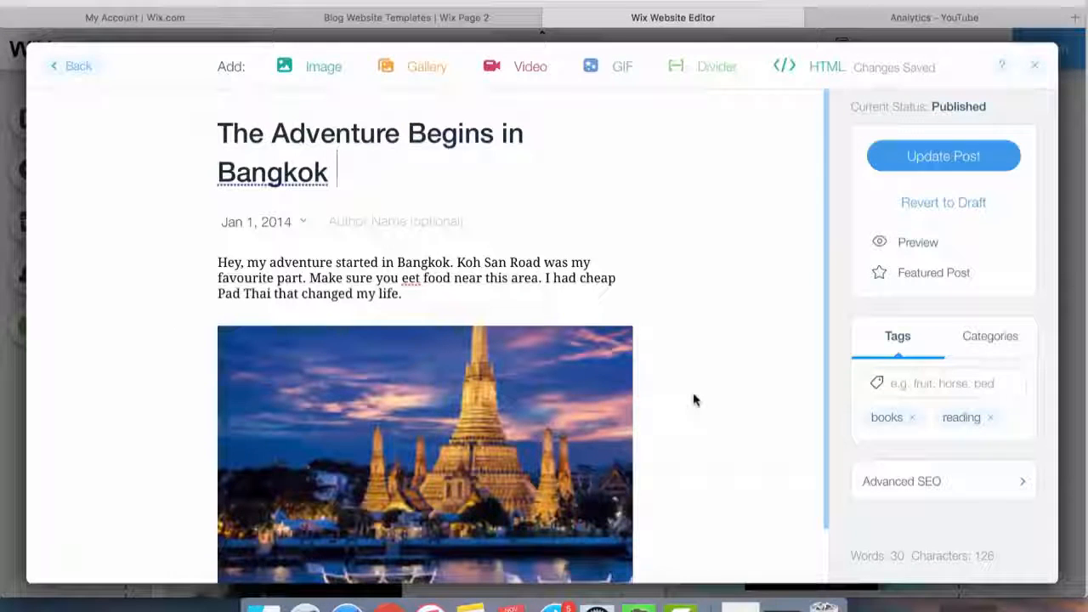
{"action": "scroll", "coordinate": [693, 399], "scroll_direction": "down", "scroll_amount": 2}
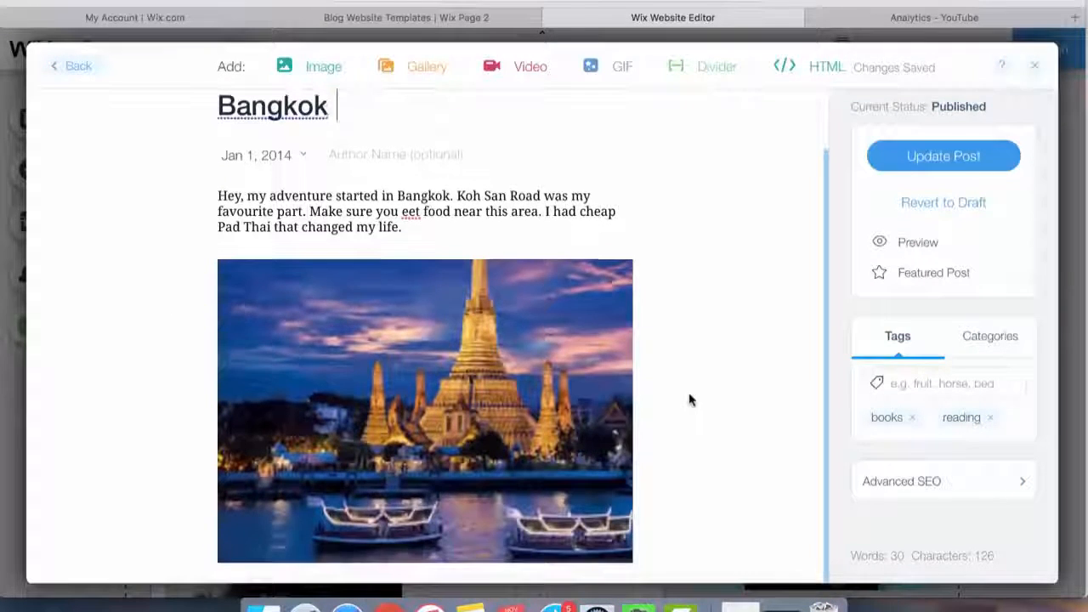
Try placing the temple image above the post's paragraph, and move it back directly beneath the text
{"action": "left_click", "coordinate": [619, 385]}
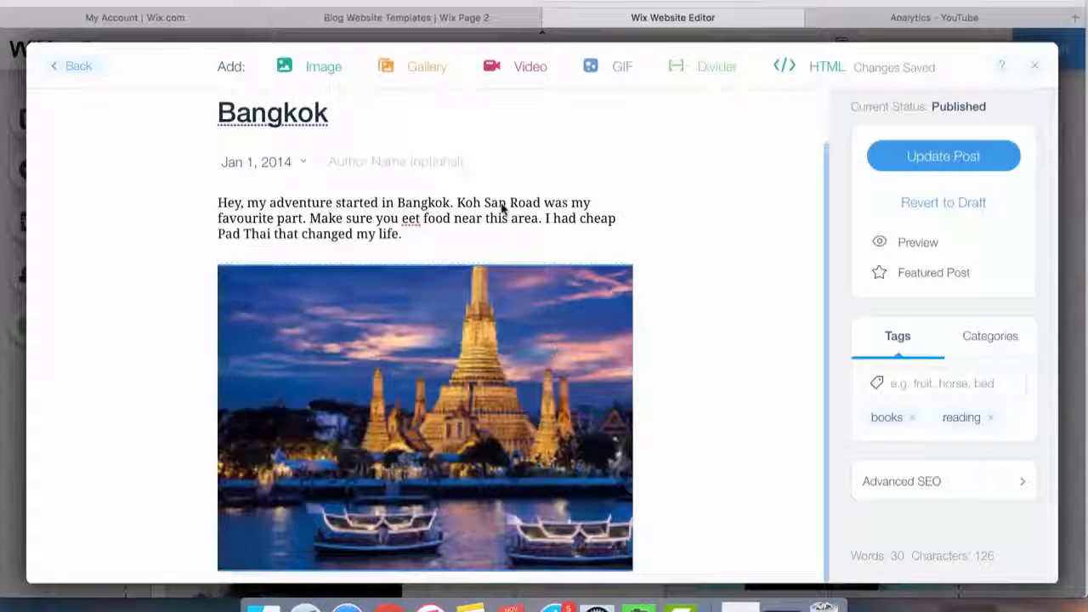
{"action": "left_click_drag", "start_coordinate": [484, 234], "coordinate": [484, 231]}
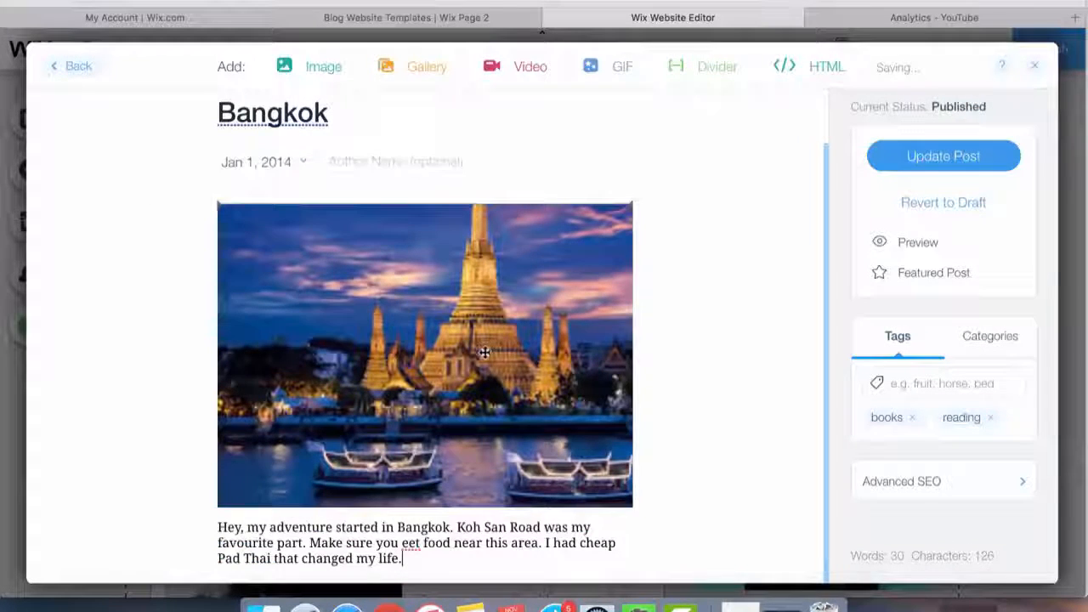
{"action": "left_click_drag", "start_coordinate": [529, 548], "coordinate": [529, 548]}
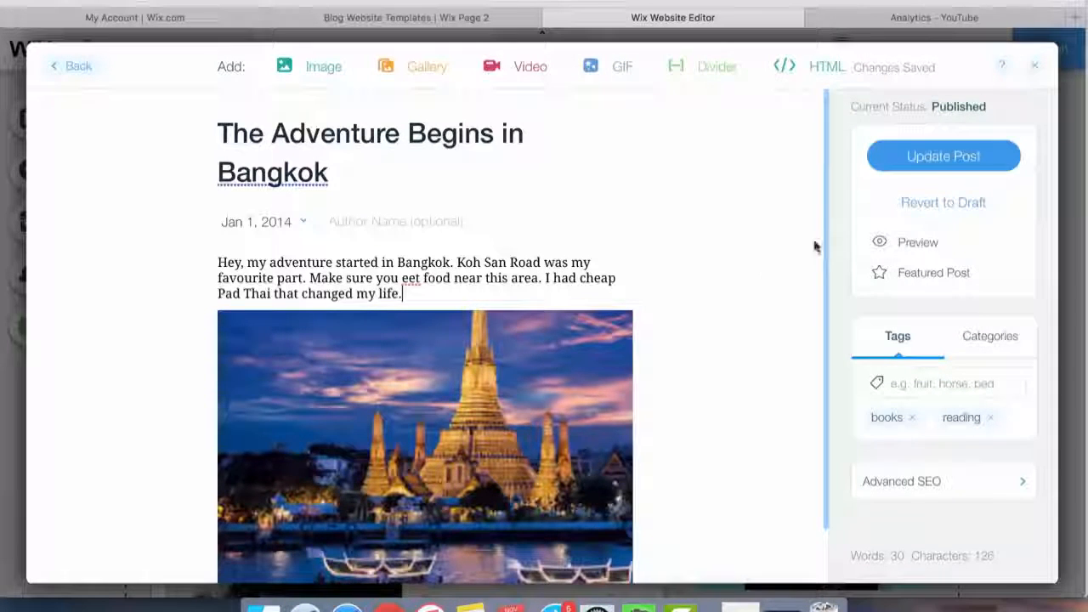
{"action": "scroll", "coordinate": [814, 357], "scroll_direction": "down", "scroll_amount": 2}
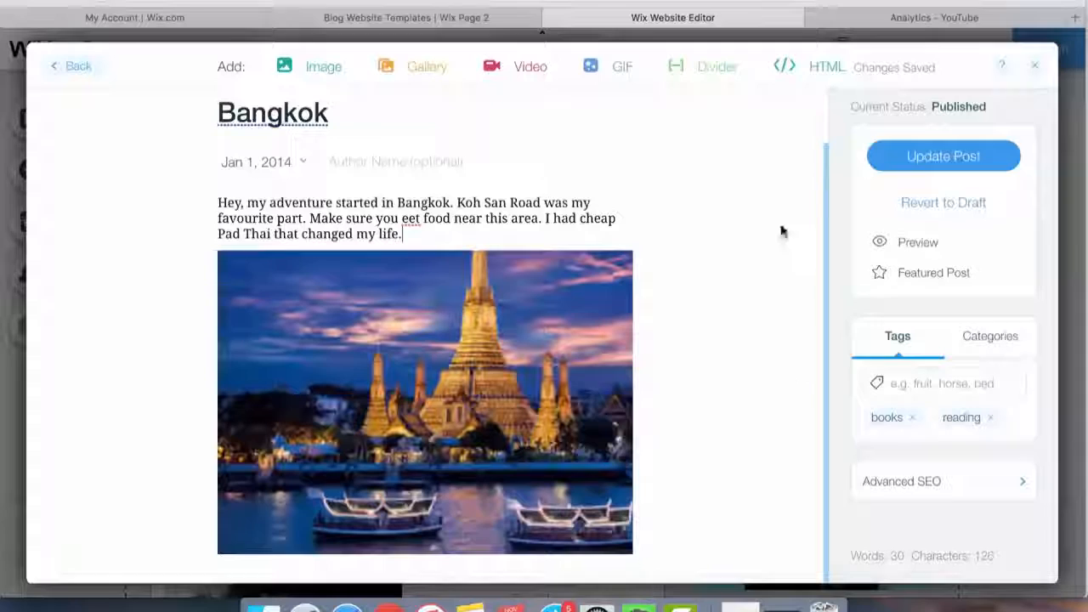
{"action": "scroll", "coordinate": [822, 194], "scroll_direction": "up", "scroll_amount": 2}
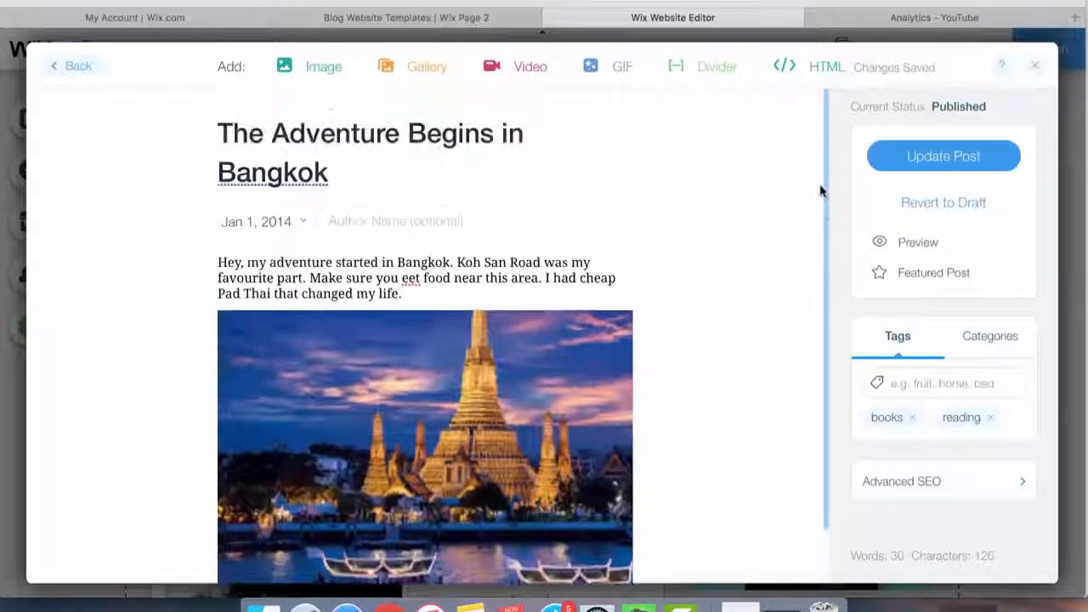
Update the published Bangkok post and review it in the blog page's post list
{"action": "left_click", "coordinate": [924, 158]}
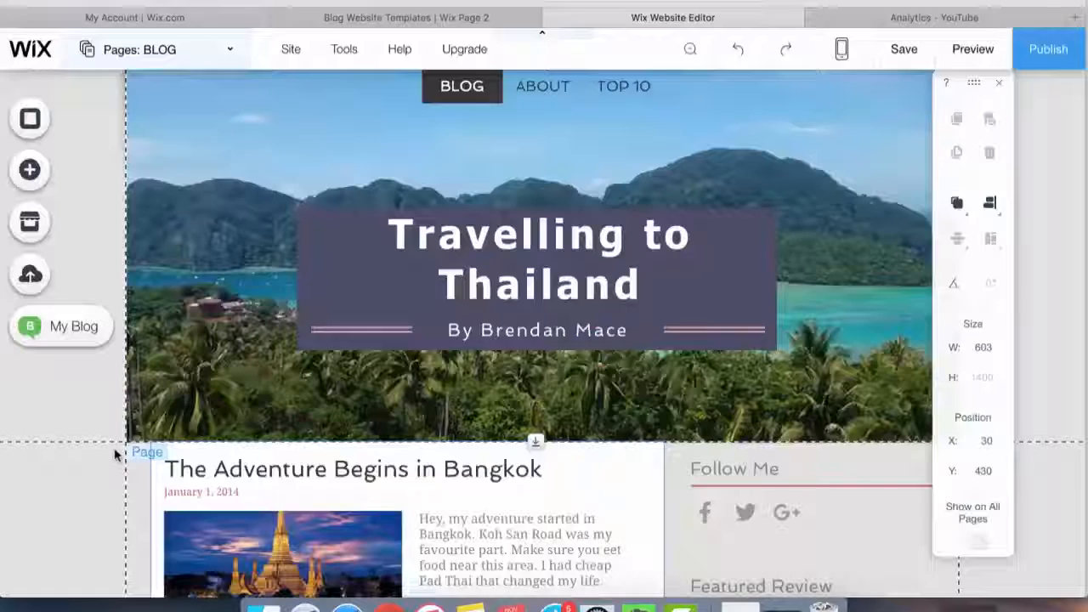
{"action": "scroll", "coordinate": [115, 455], "scroll_direction": "down", "scroll_amount": 5}
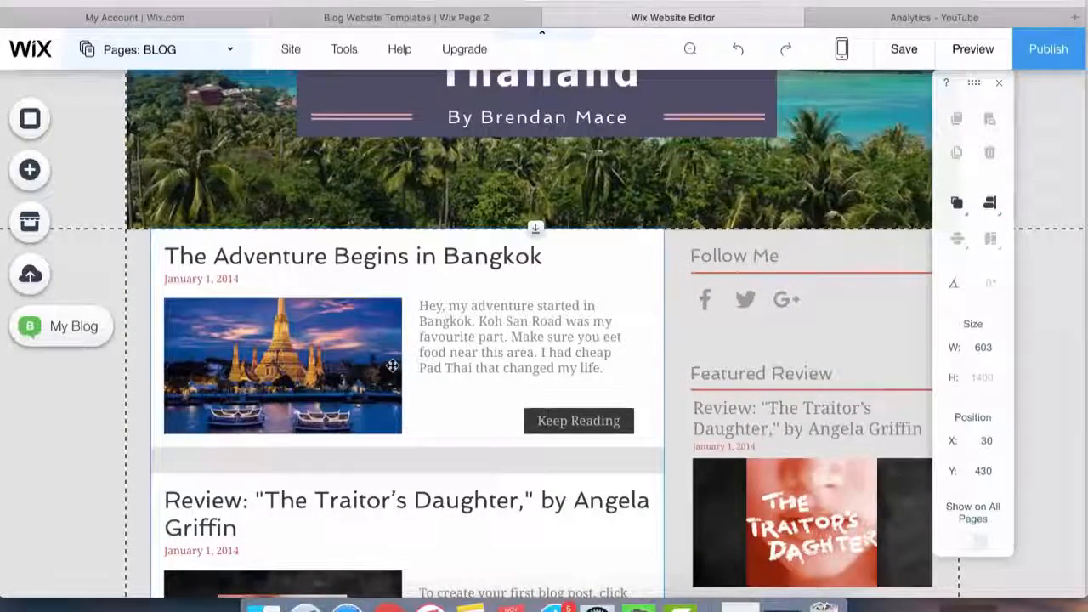
{"action": "scroll", "coordinate": [392, 366], "scroll_direction": "down", "scroll_amount": 5}
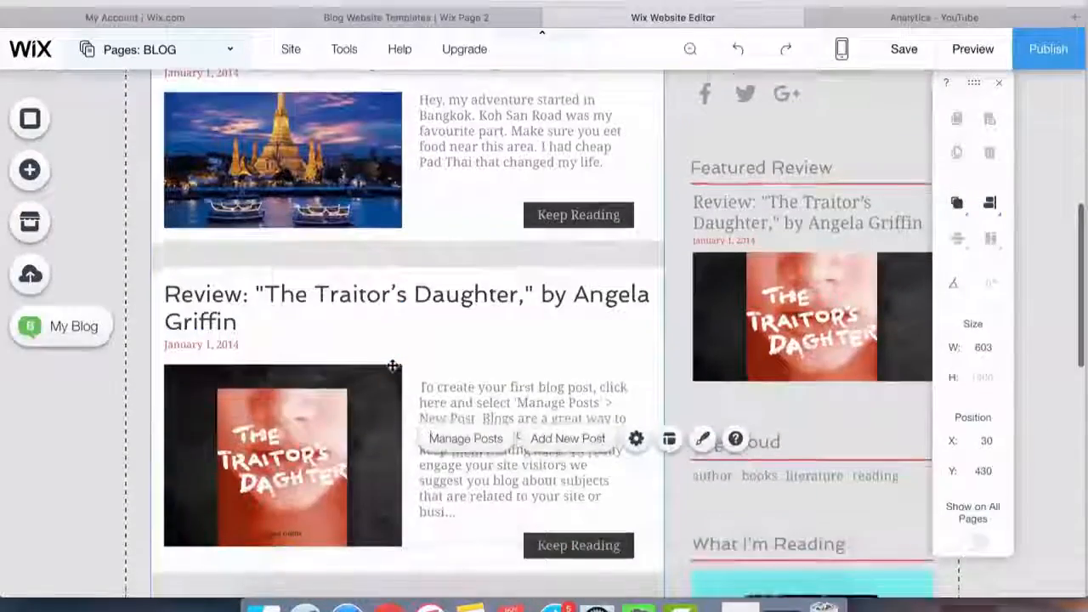
{"action": "scroll", "coordinate": [431, 284], "scroll_direction": "up", "scroll_amount": 1}
{"action": "scroll", "coordinate": [431, 283], "scroll_direction": "up", "scroll_amount": 5}
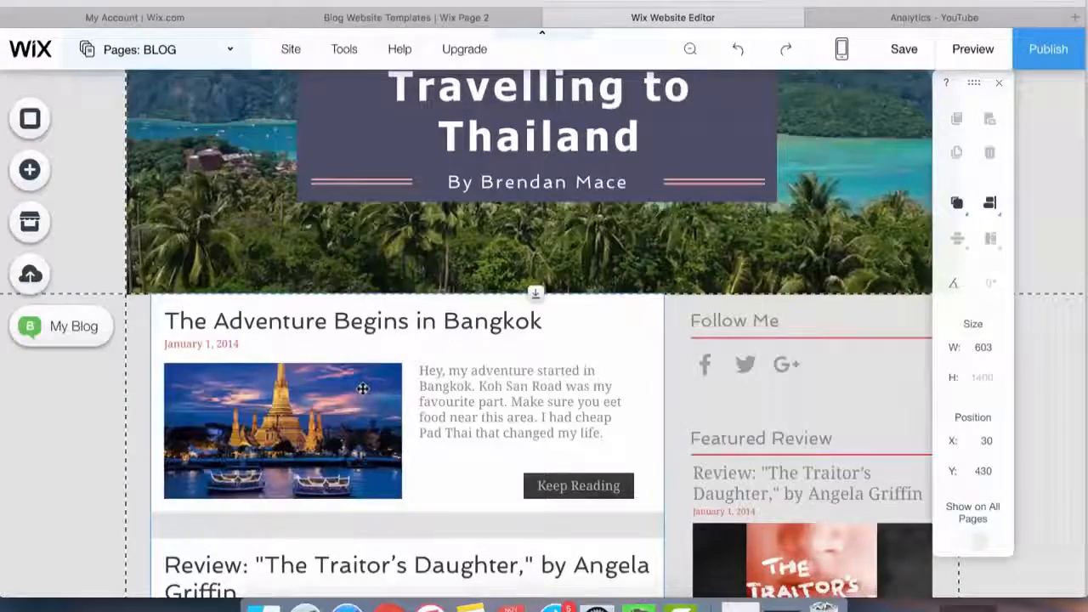
Publish the Thailand travel blog site
{"action": "scroll", "coordinate": [362, 389], "scroll_direction": "up", "scroll_amount": 3}
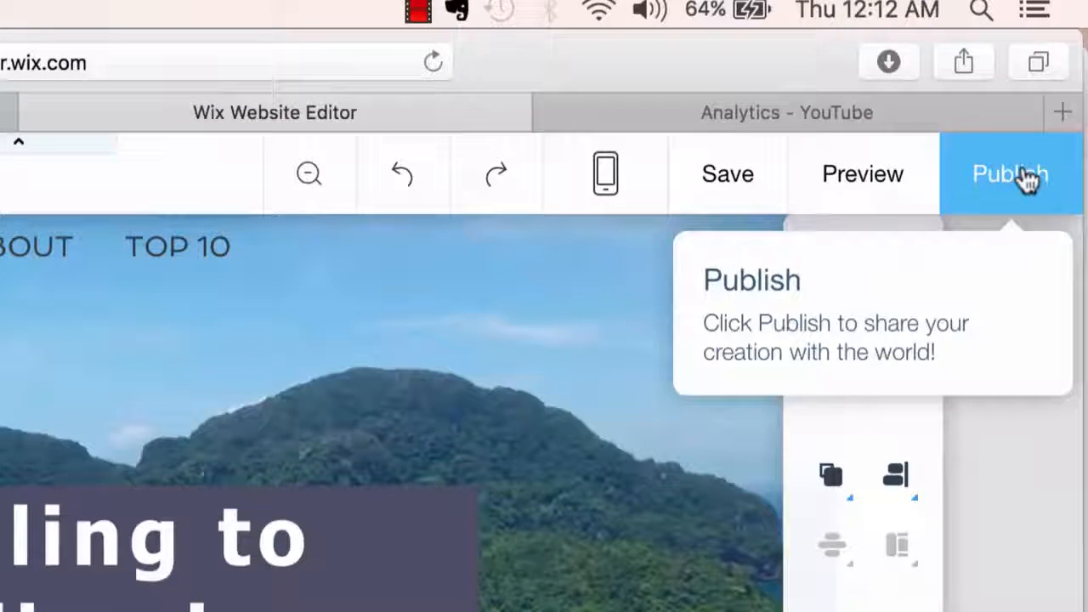
{"action": "left_click", "coordinate": [1028, 179]}
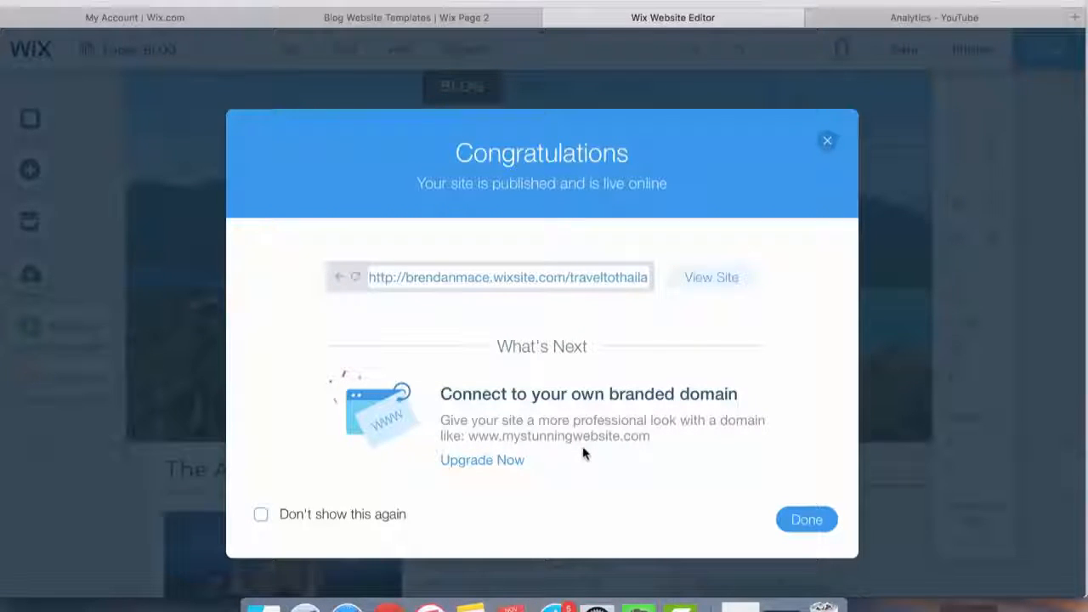
Open the upgrade offer for a branded domain and examine the premium plans with their prices and features
{"action": "left_click", "coordinate": [484, 463]}
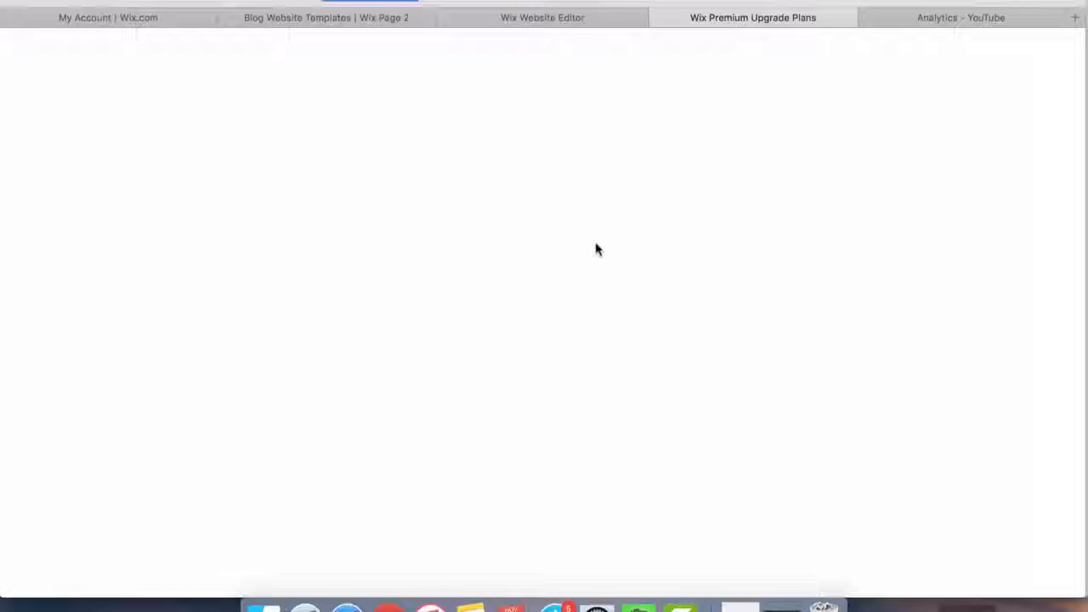
{"action": "scroll", "coordinate": [597, 247], "scroll_direction": "down", "scroll_amount": 4}
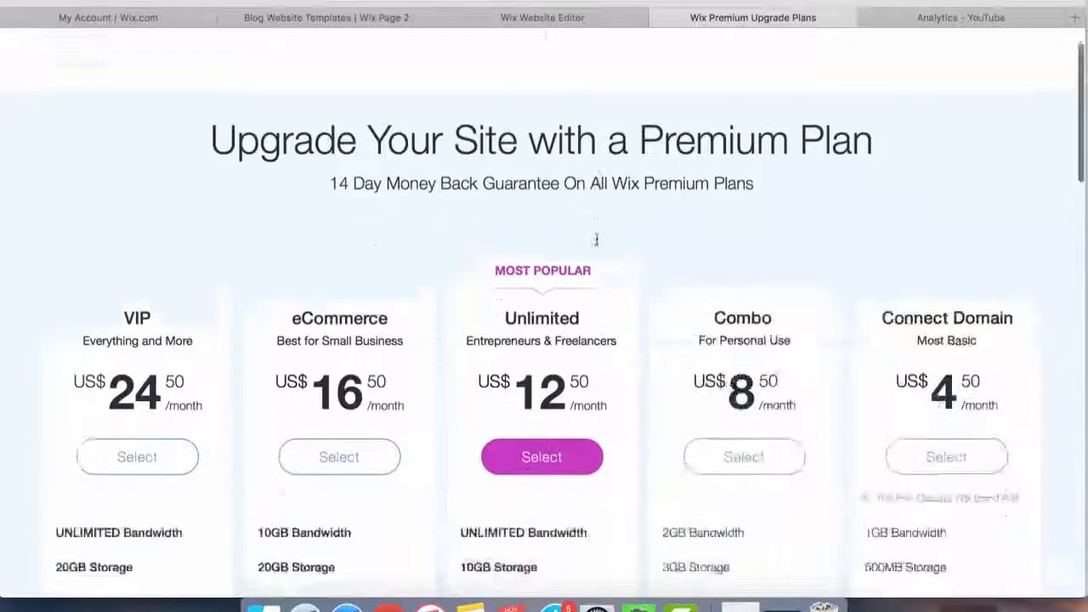
{"action": "scroll", "coordinate": [639, 308], "scroll_direction": "down", "scroll_amount": 2}
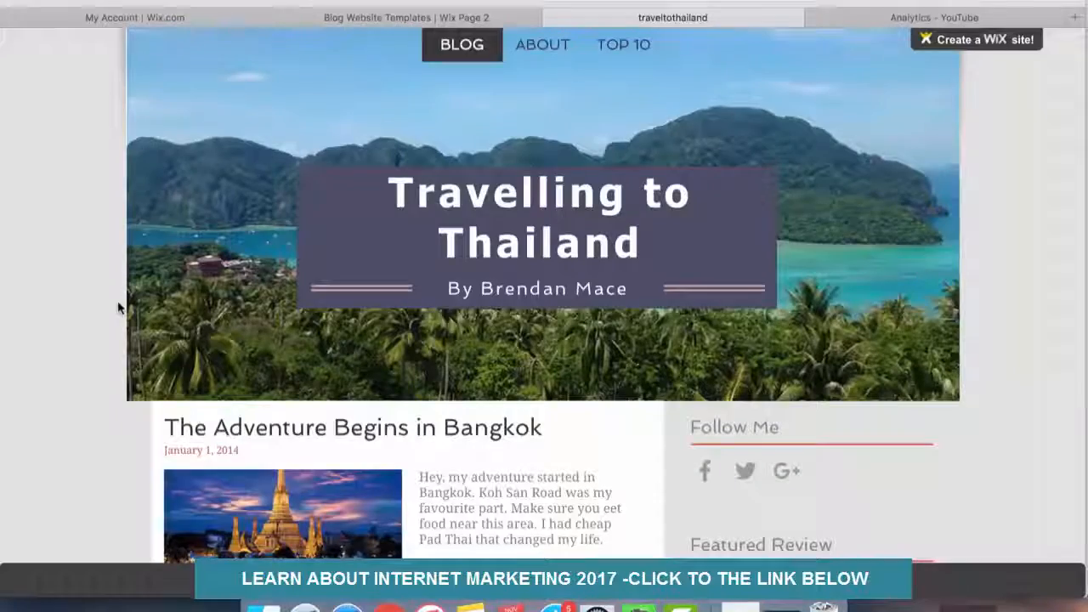
Look over the header and posts on the live traveltothailand site
{"action": "scroll", "coordinate": [117, 306], "scroll_direction": "down", "scroll_amount": 3}
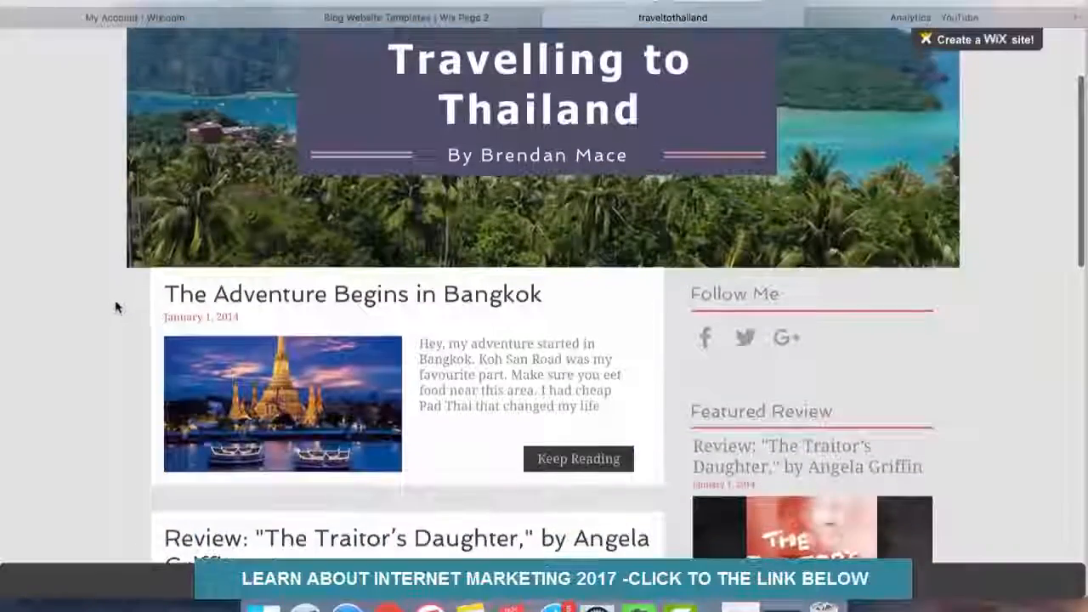
{"action": "scroll", "coordinate": [109, 318], "scroll_direction": "up", "scroll_amount": 3}
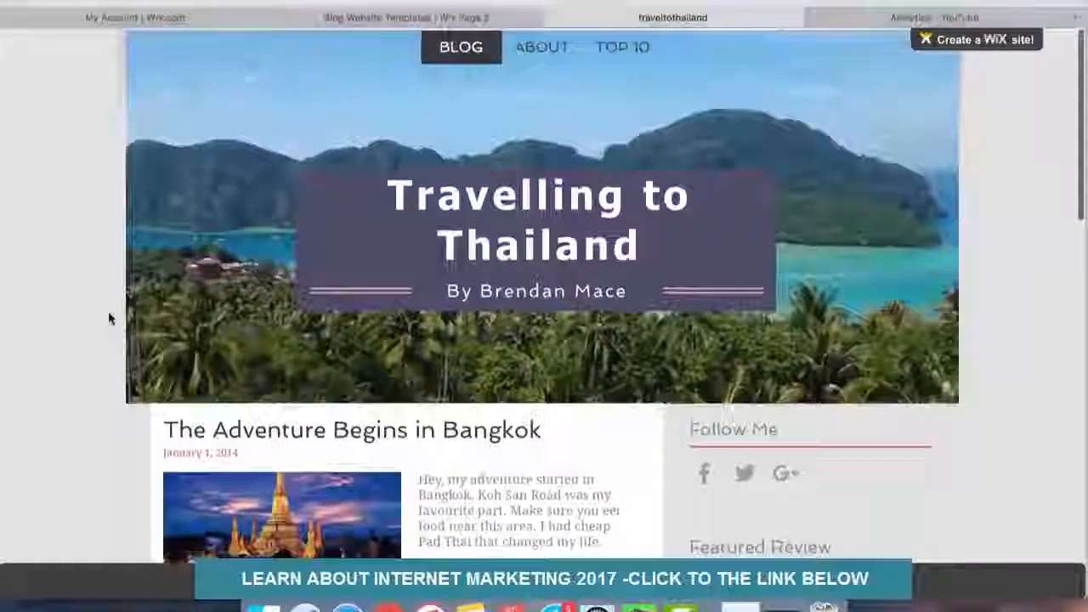